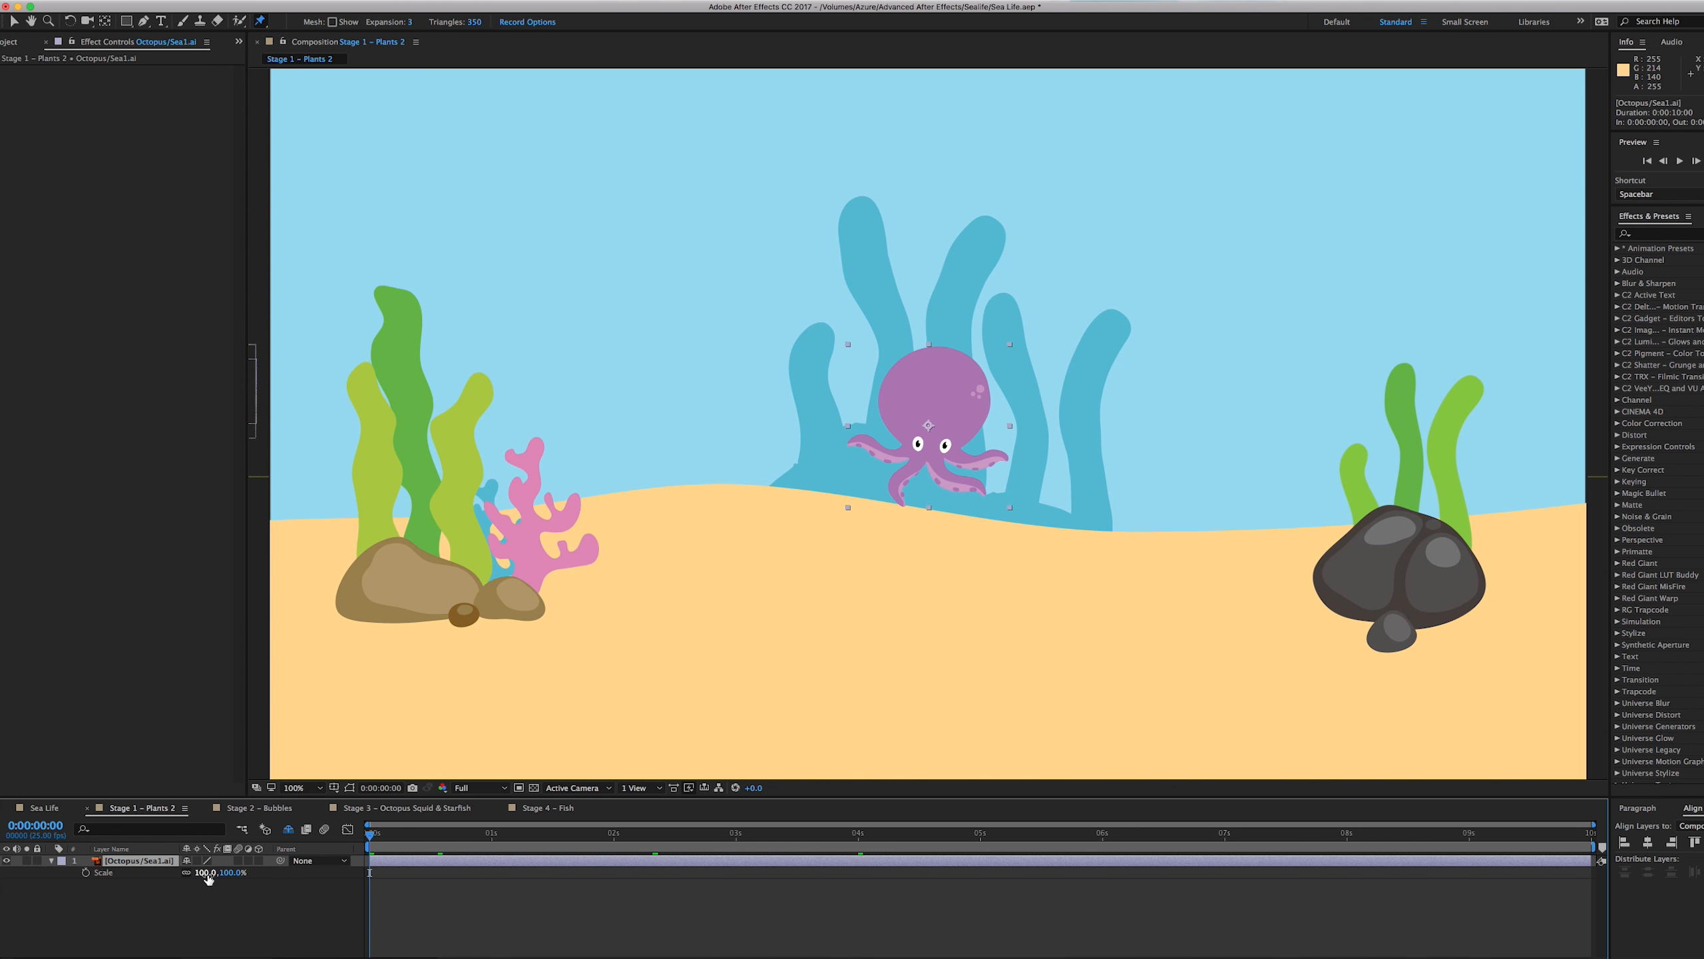
Scale the octopus layer up to 380% and turn on continuous rasterization for it
drag(222, 873, 411, 889)
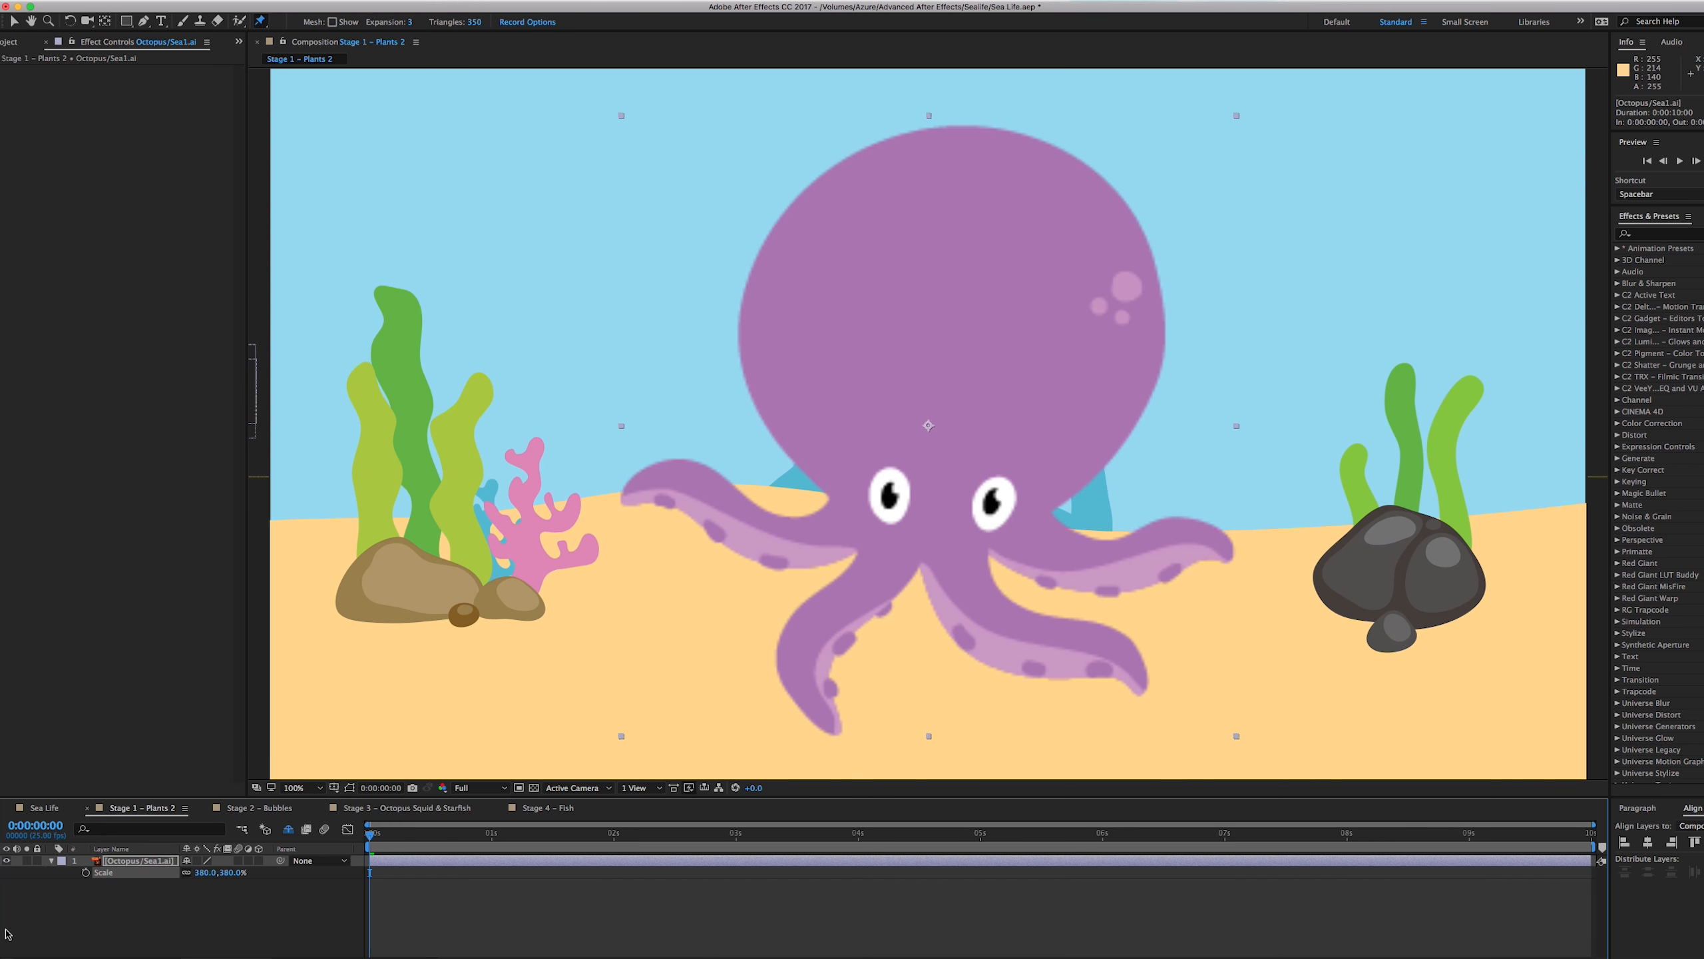
click(198, 861)
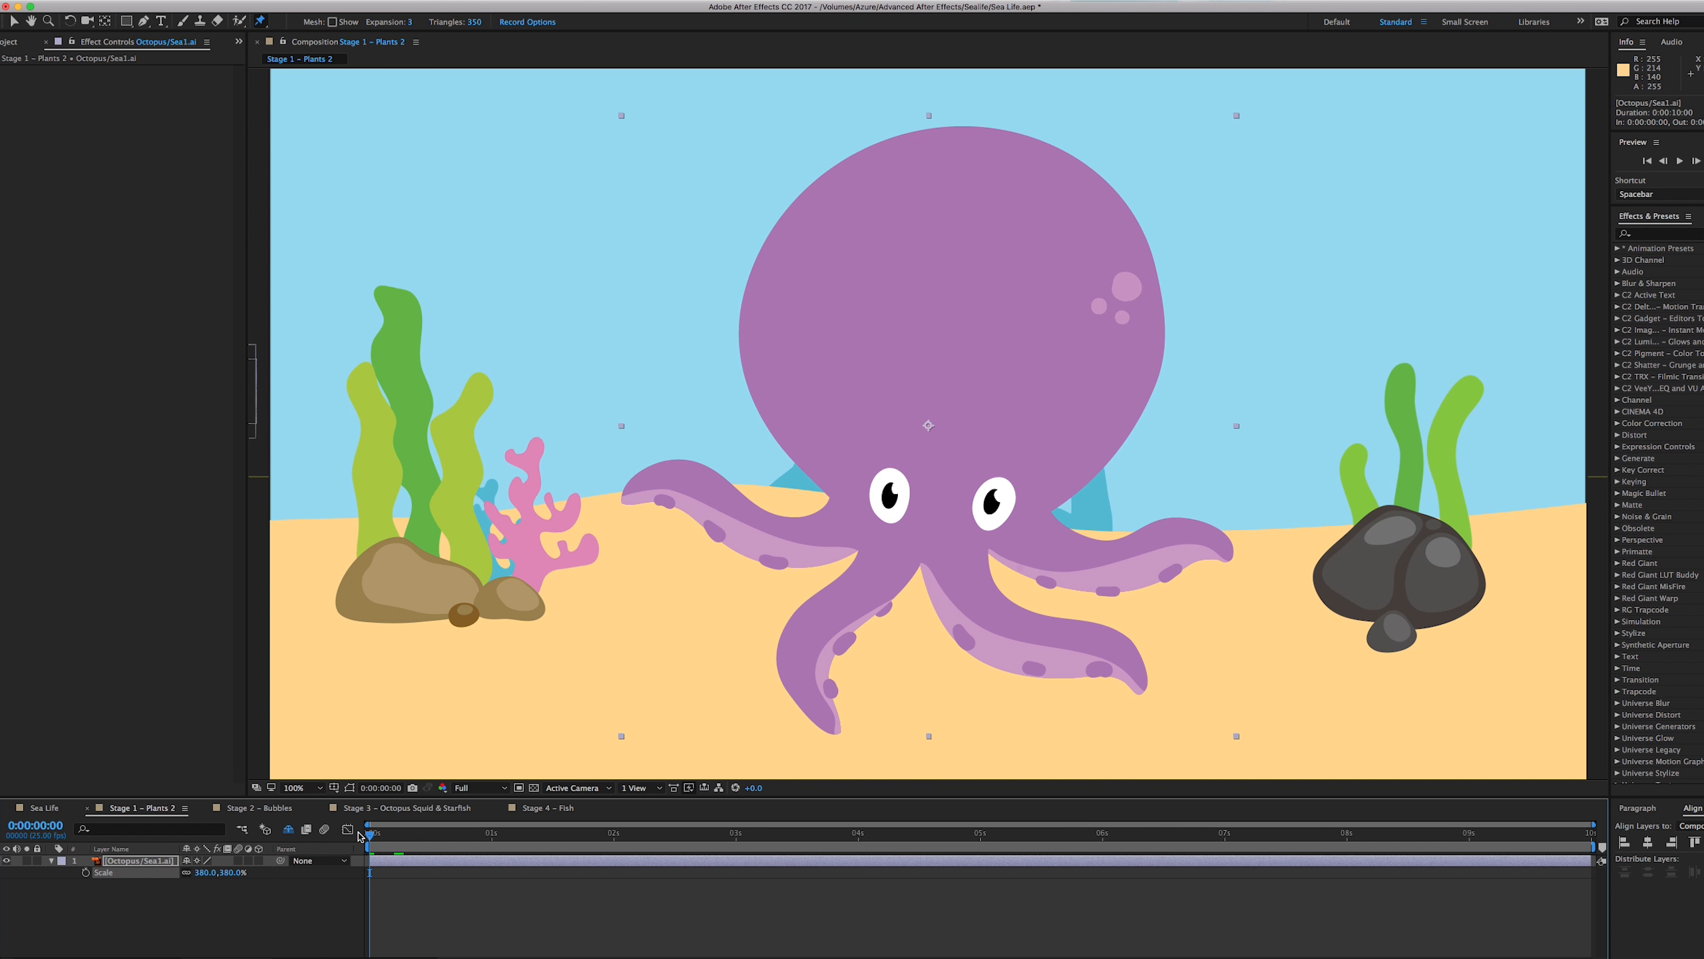
Place five puppet pins around the octopus's head: both sides, the top, and the two lower edges beside the eyes
click(744, 341)
click(951, 130)
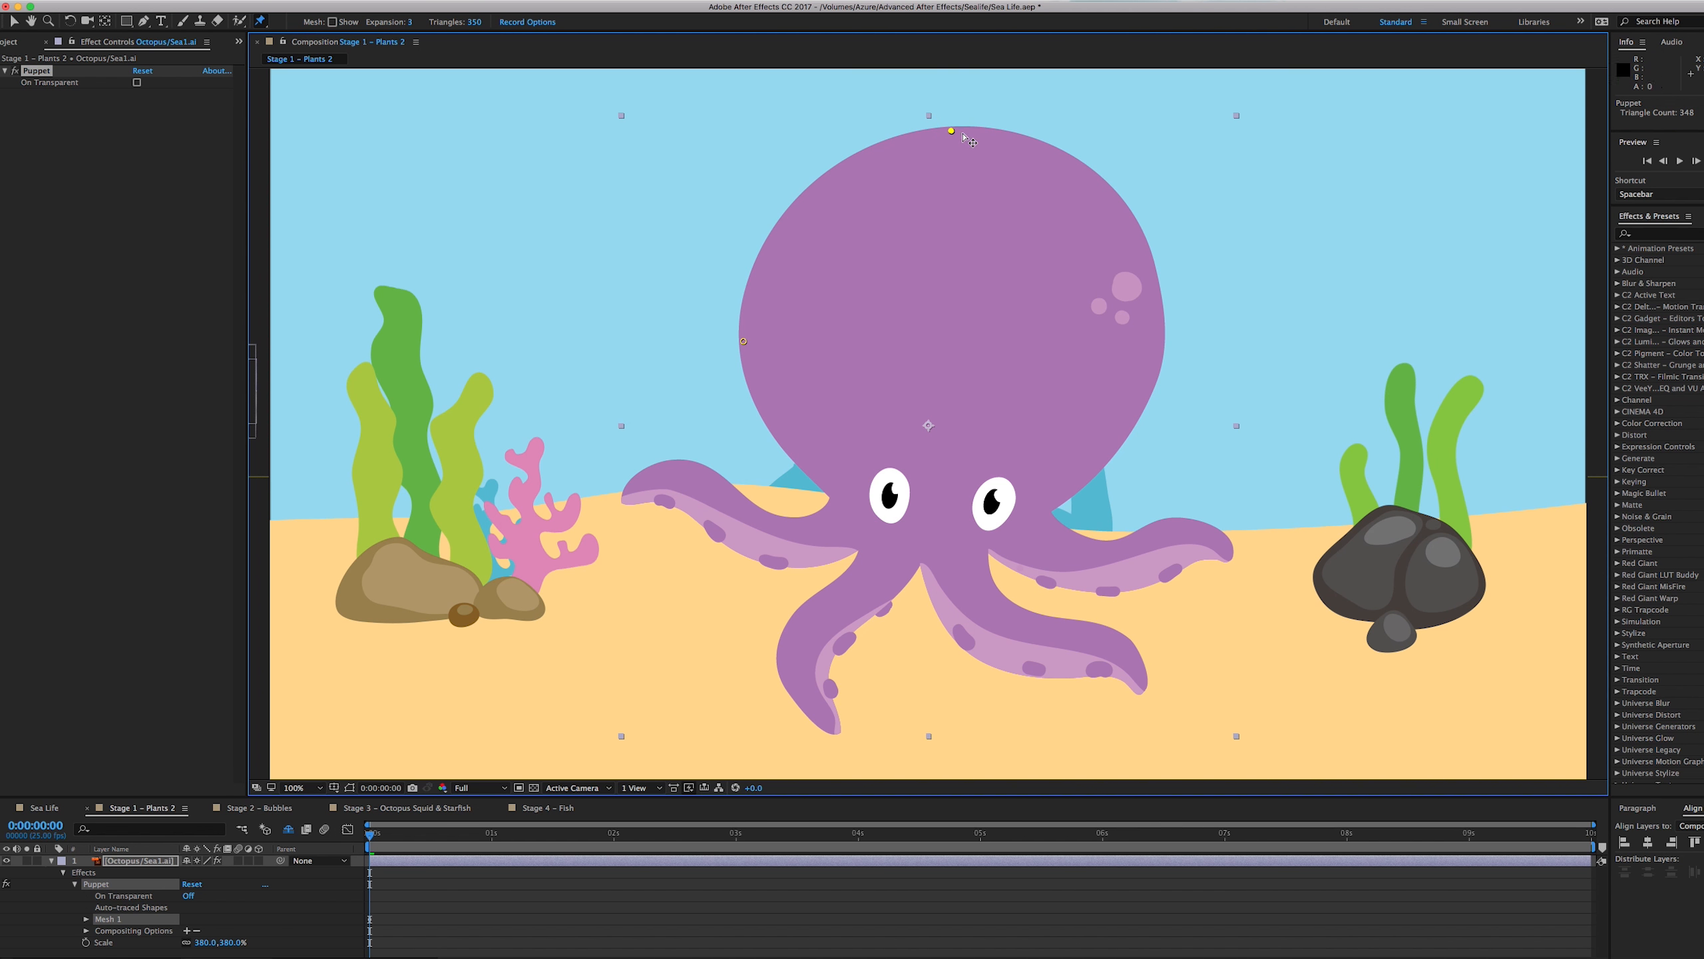
click(1159, 330)
click(1048, 508)
click(833, 498)
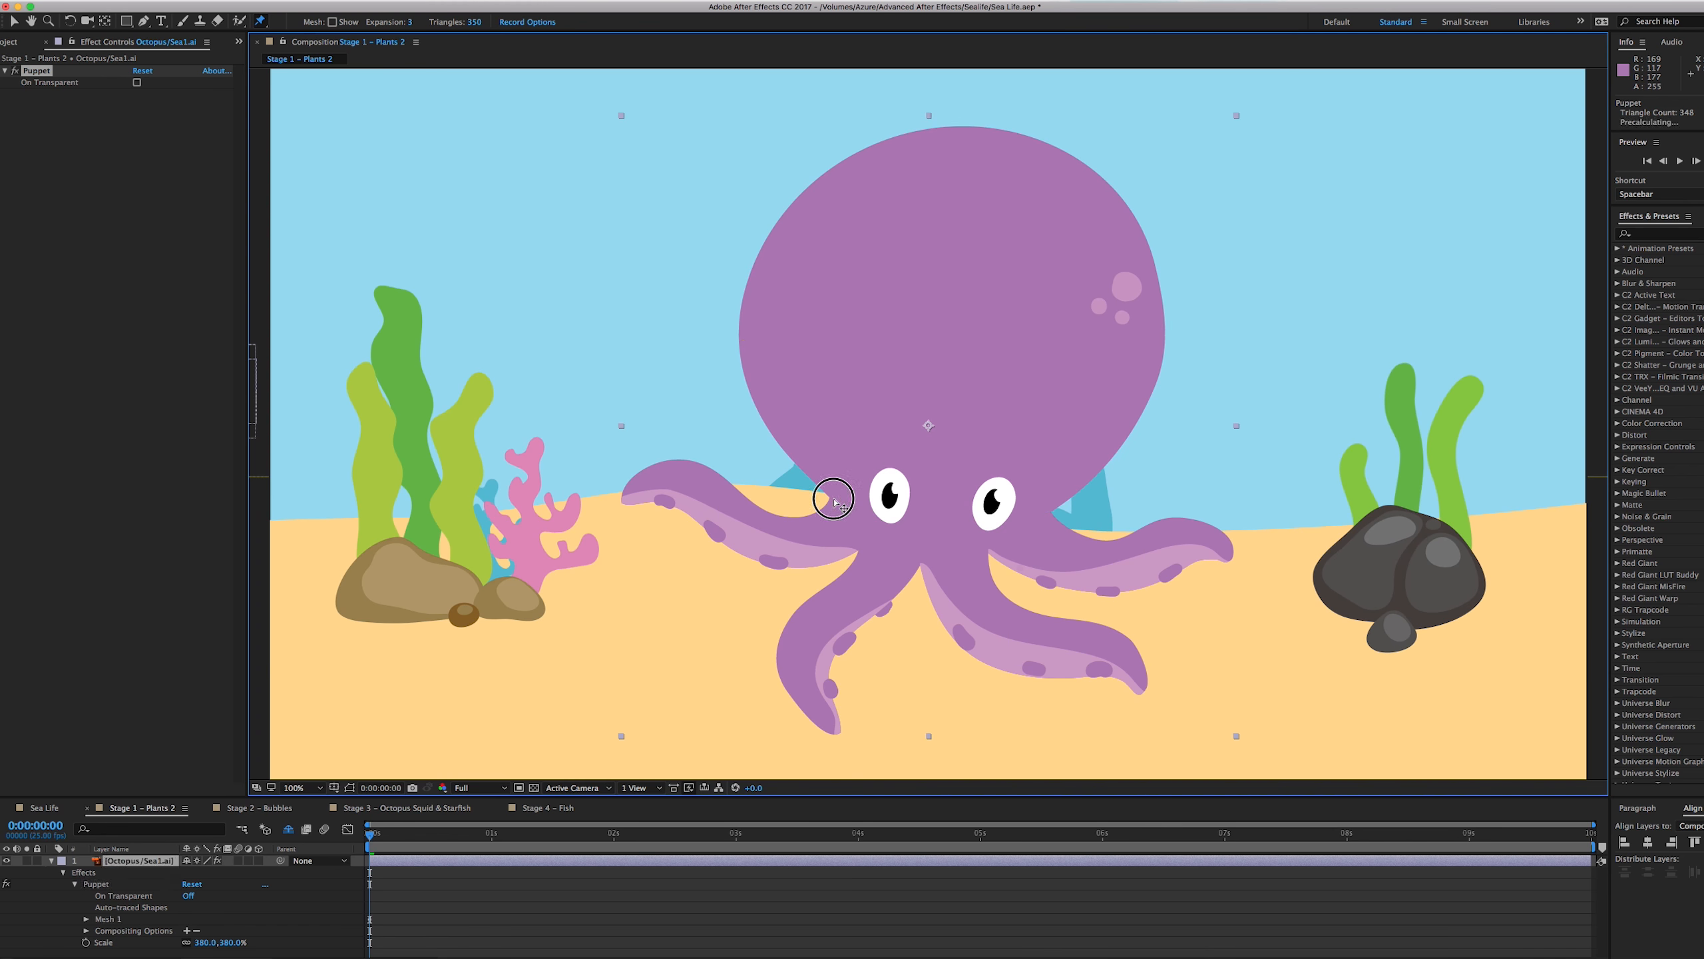
Add a puppet pin at the tip of each of the octopus's four tentacles
click(1224, 551)
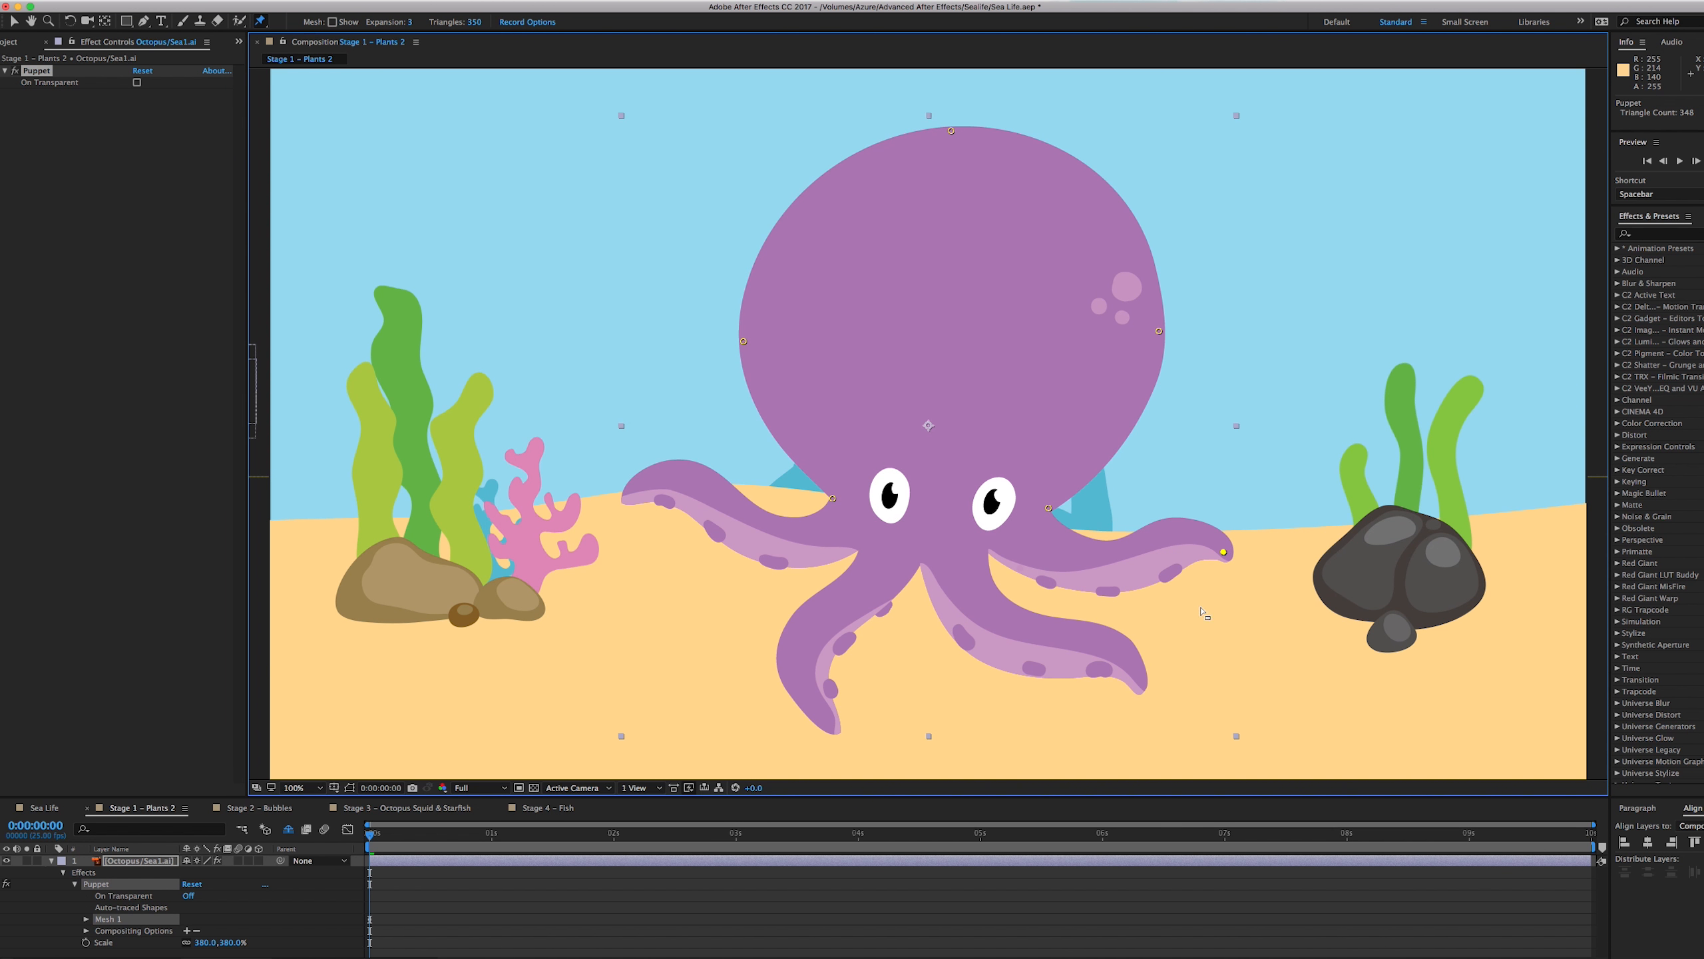
click(1132, 673)
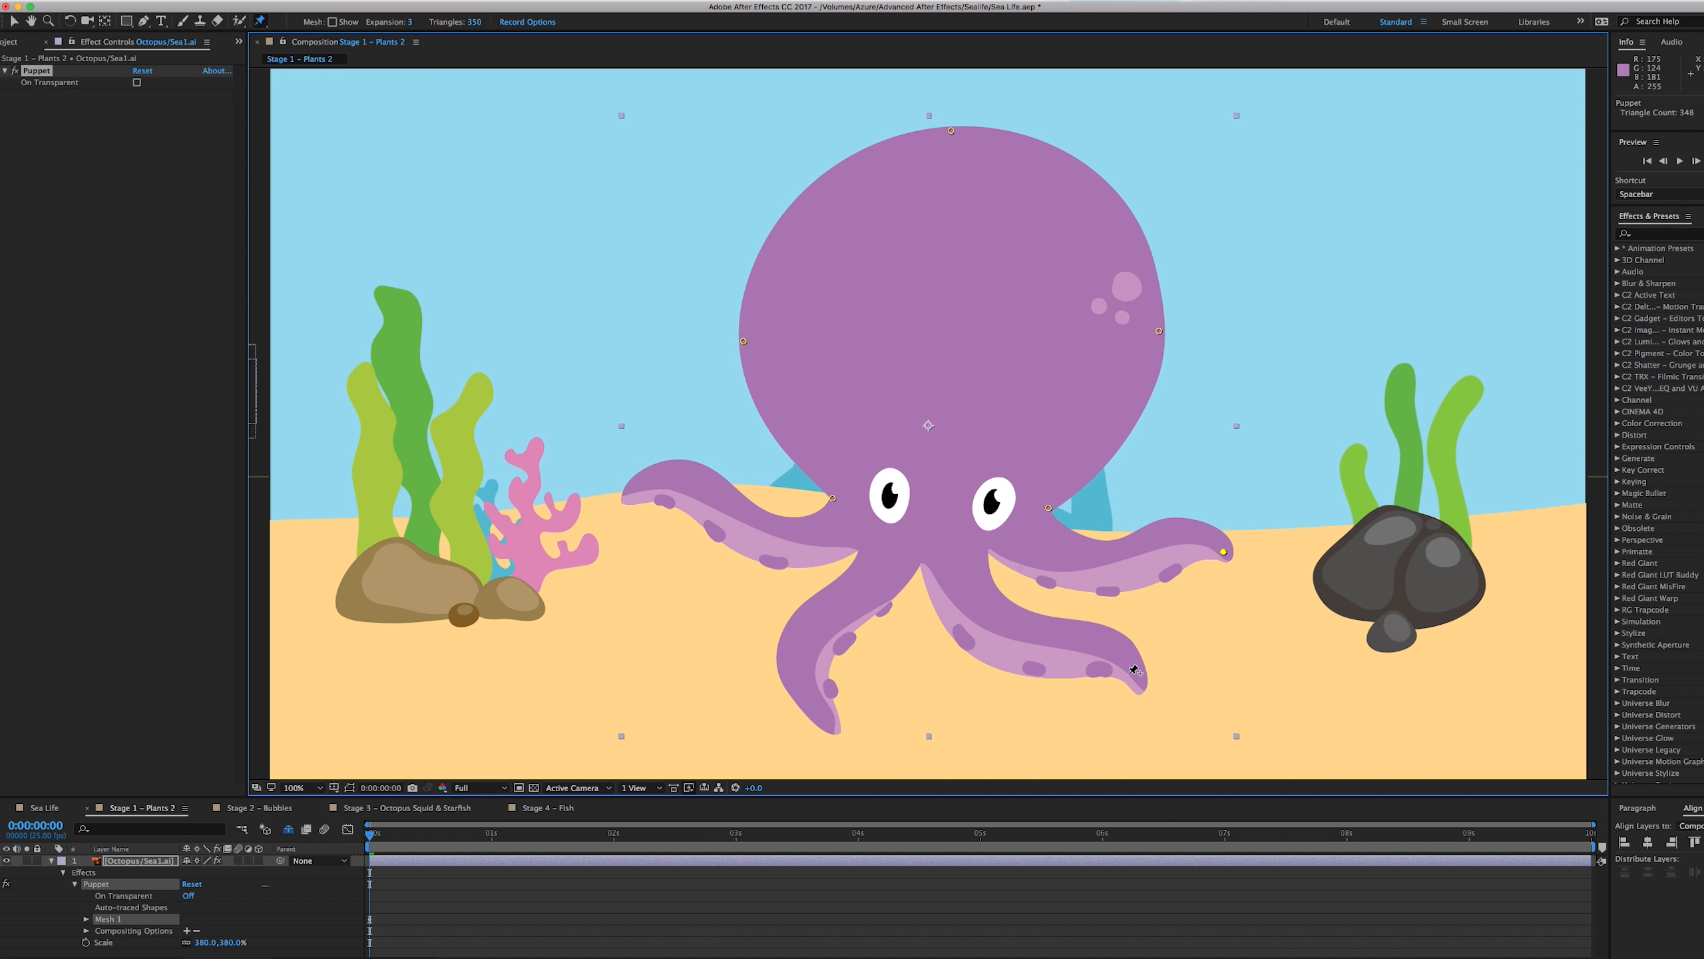
click(821, 714)
click(634, 491)
Rearrange the workspace so the timeline shows all puppet pin properties with full names and the whole composition fits the viewer
drag(666, 793, 650, 623)
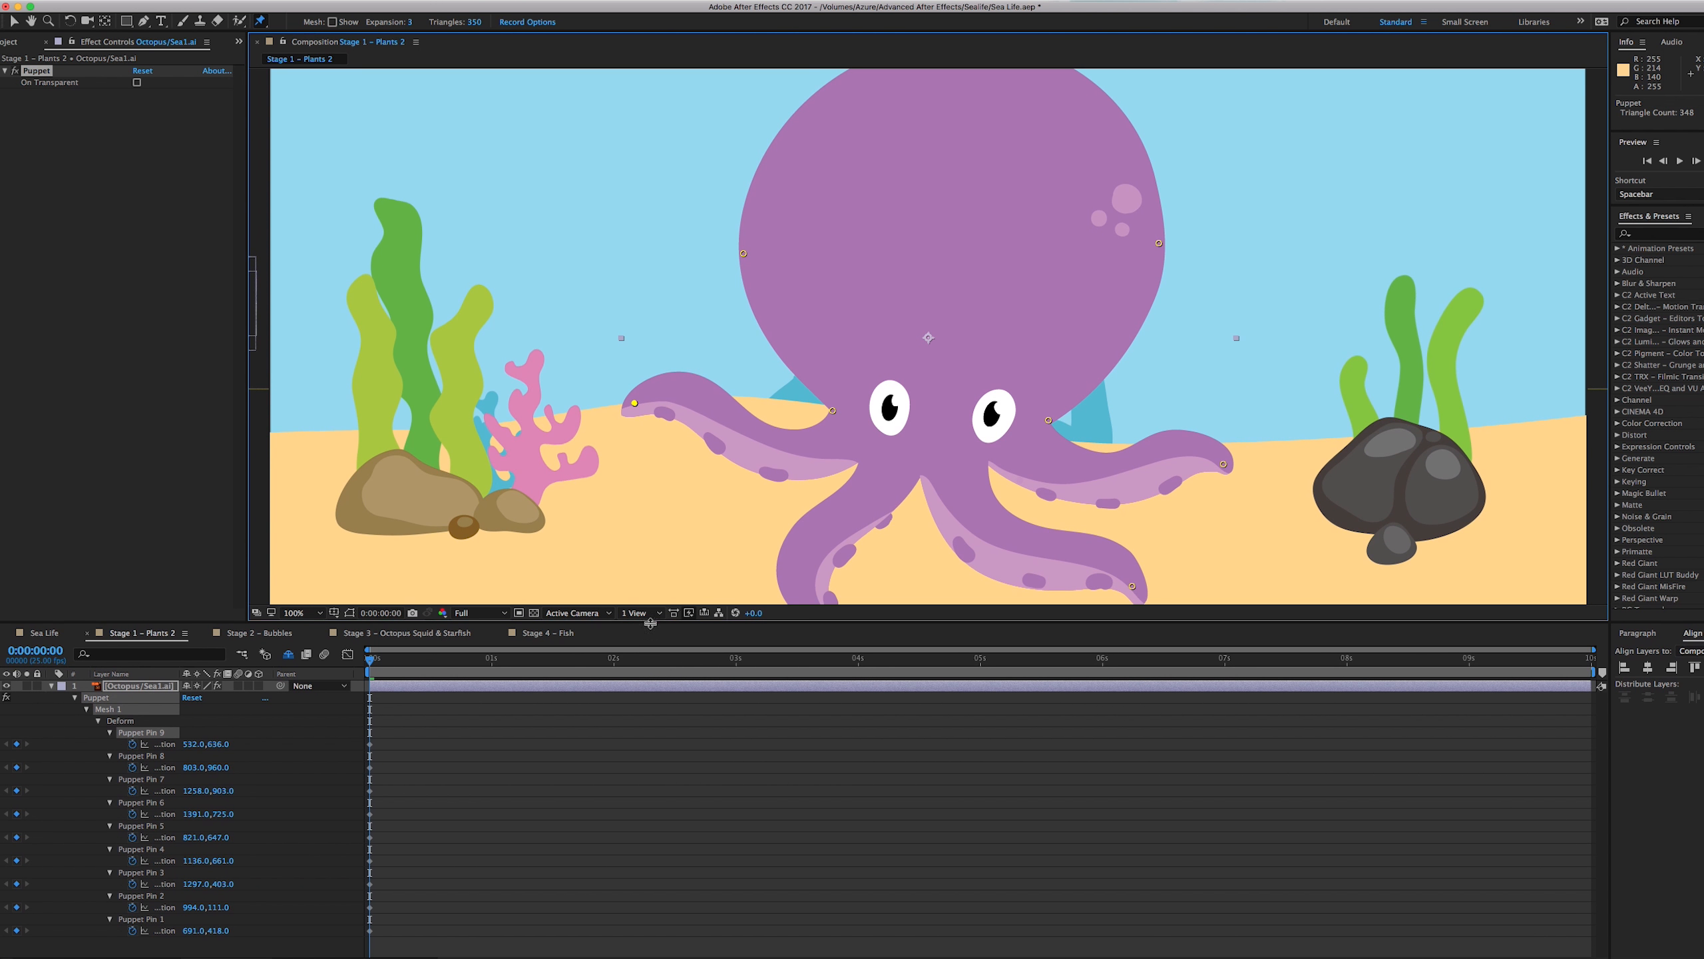
click(297, 614)
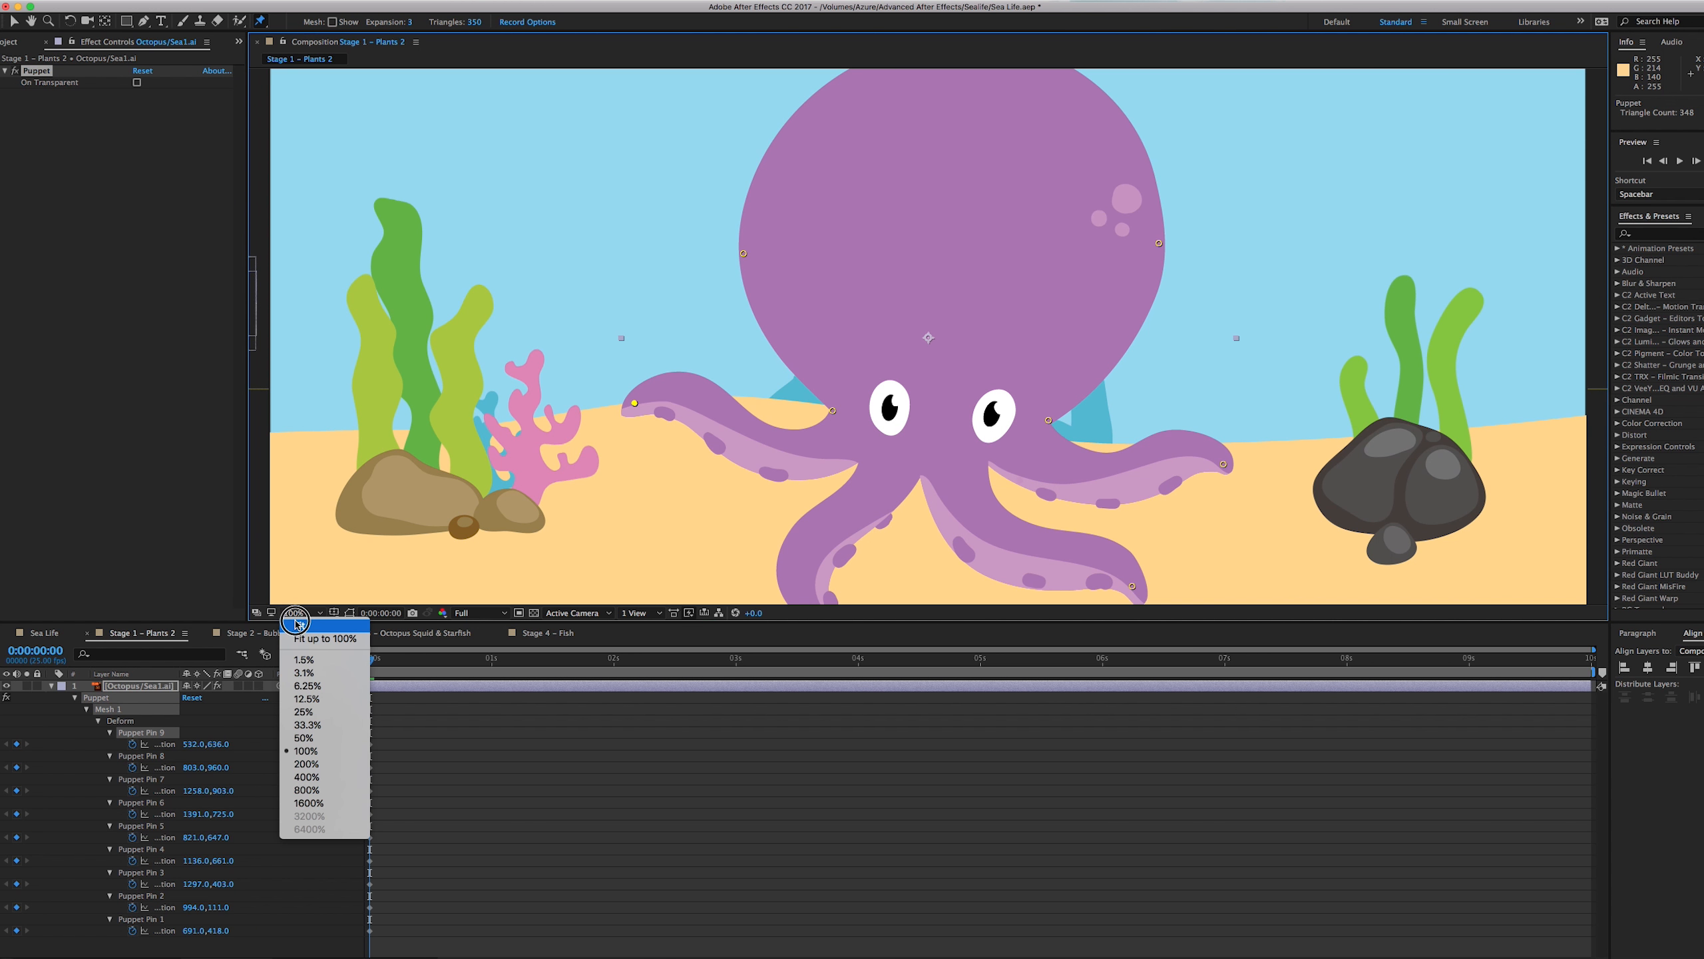
click(297, 624)
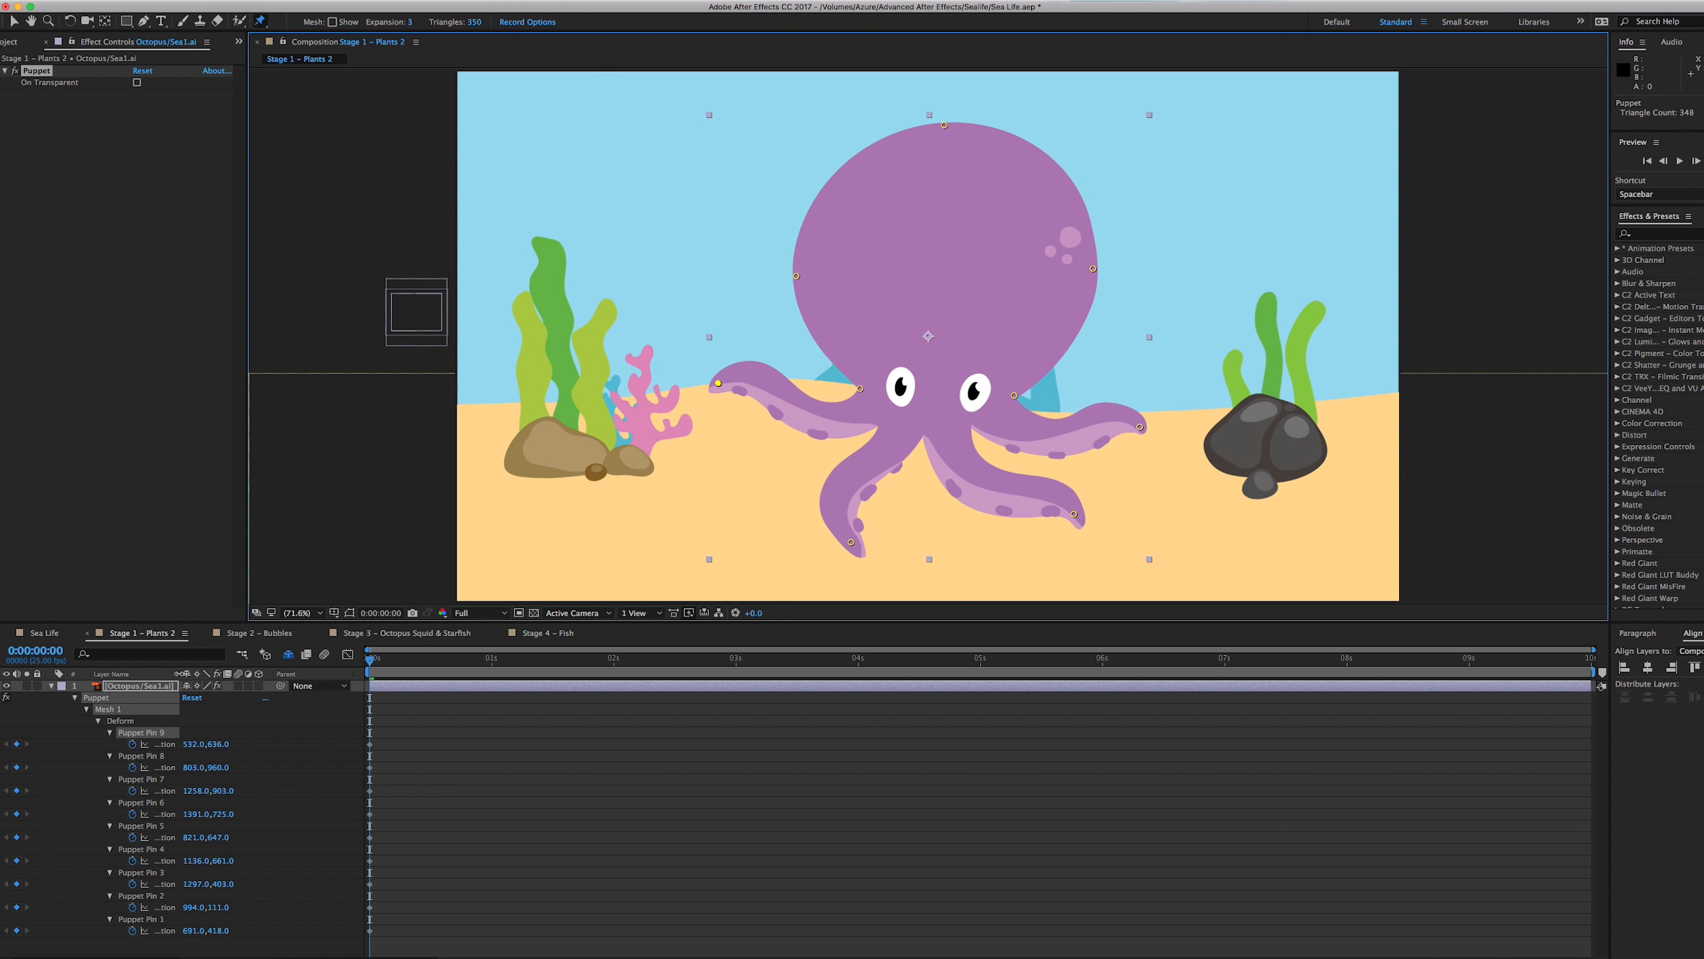
drag(192, 673, 252, 672)
Add the expression wiggle(1,30) to Puppet Pin 9's Position and preview the tentacle motion
alt+click(132, 743)
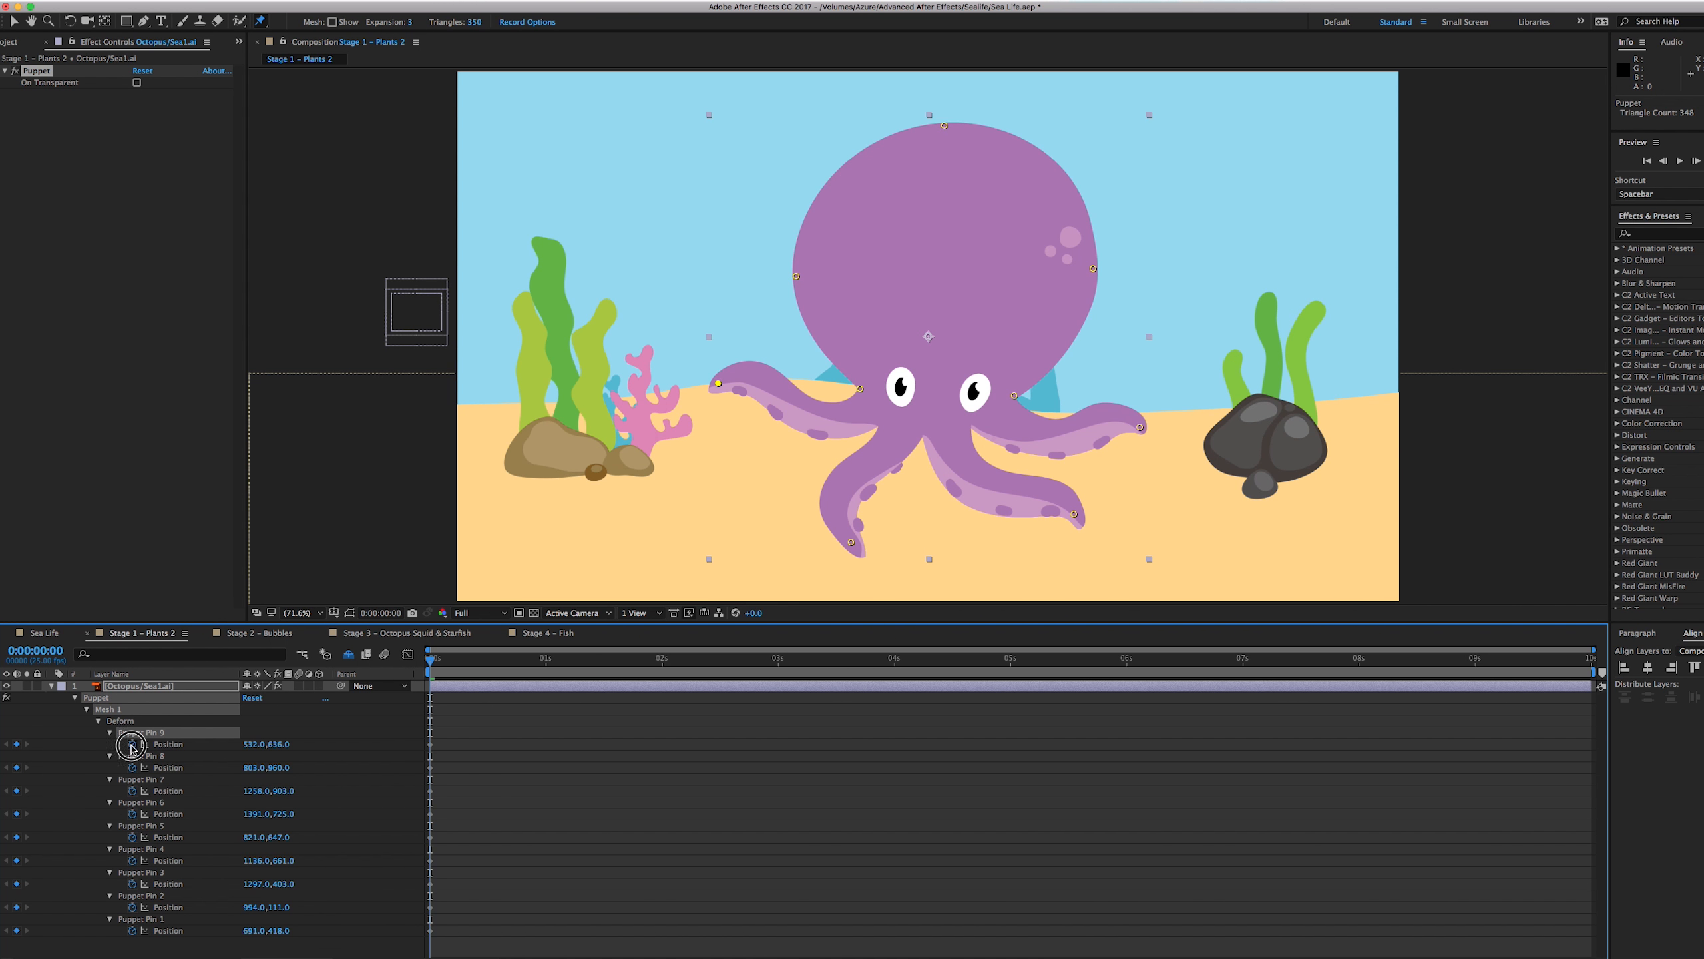
text(wiggle(1,30)
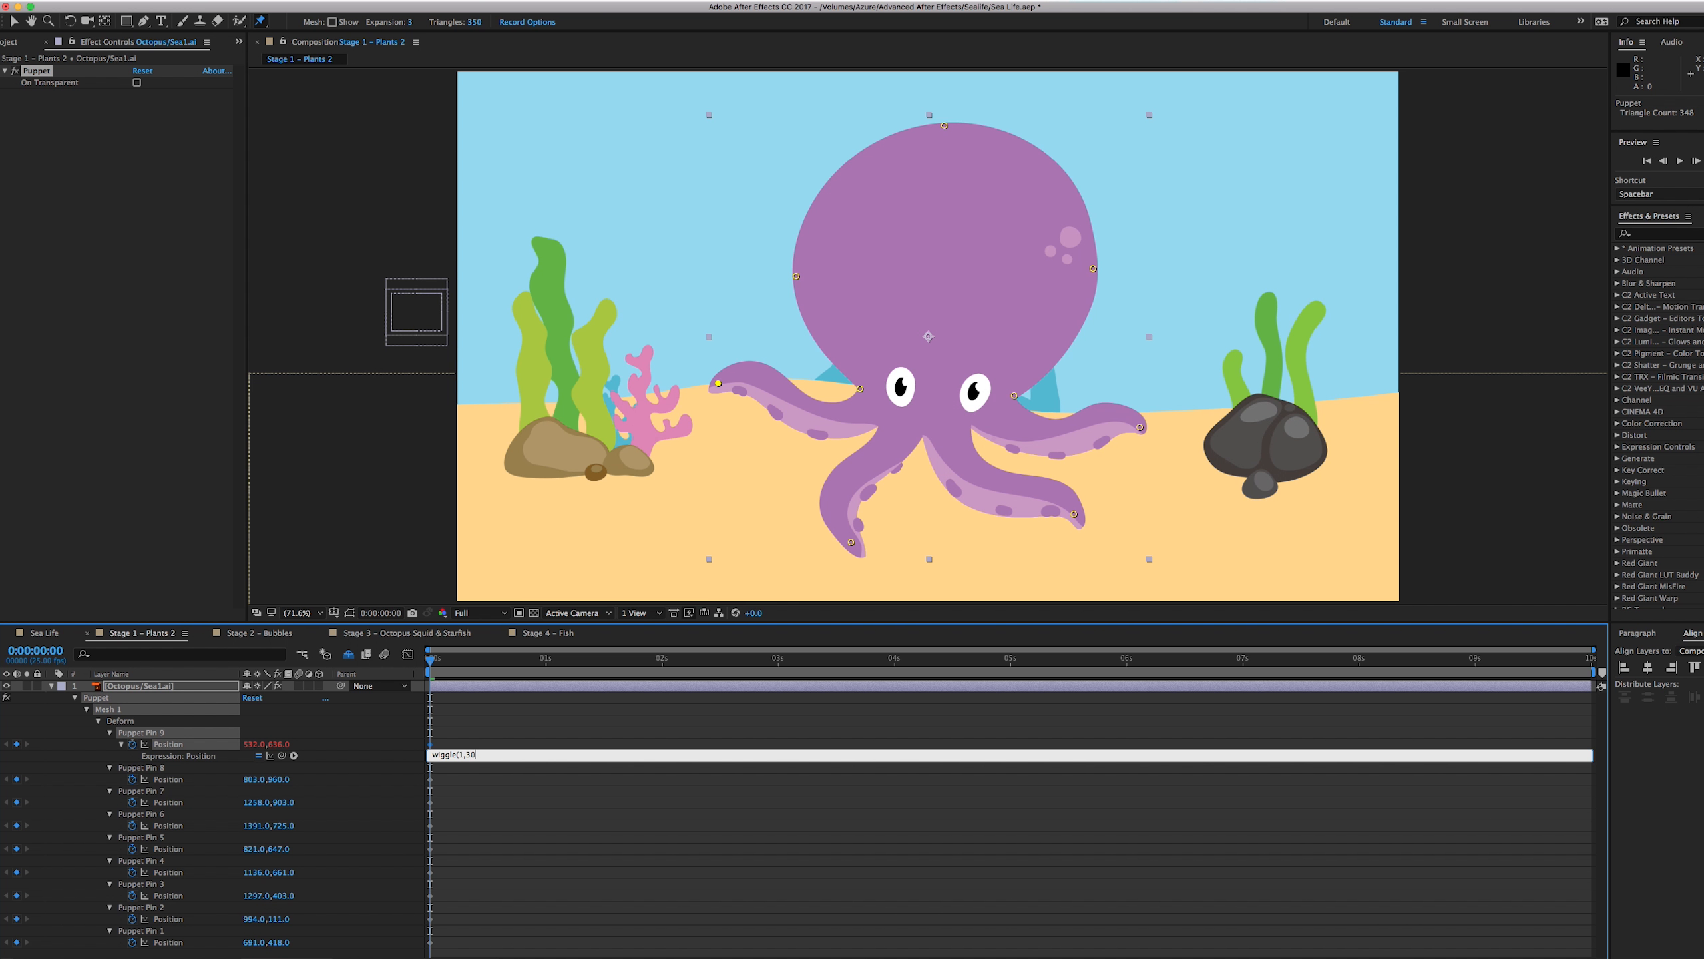
click(612, 836)
key(space)
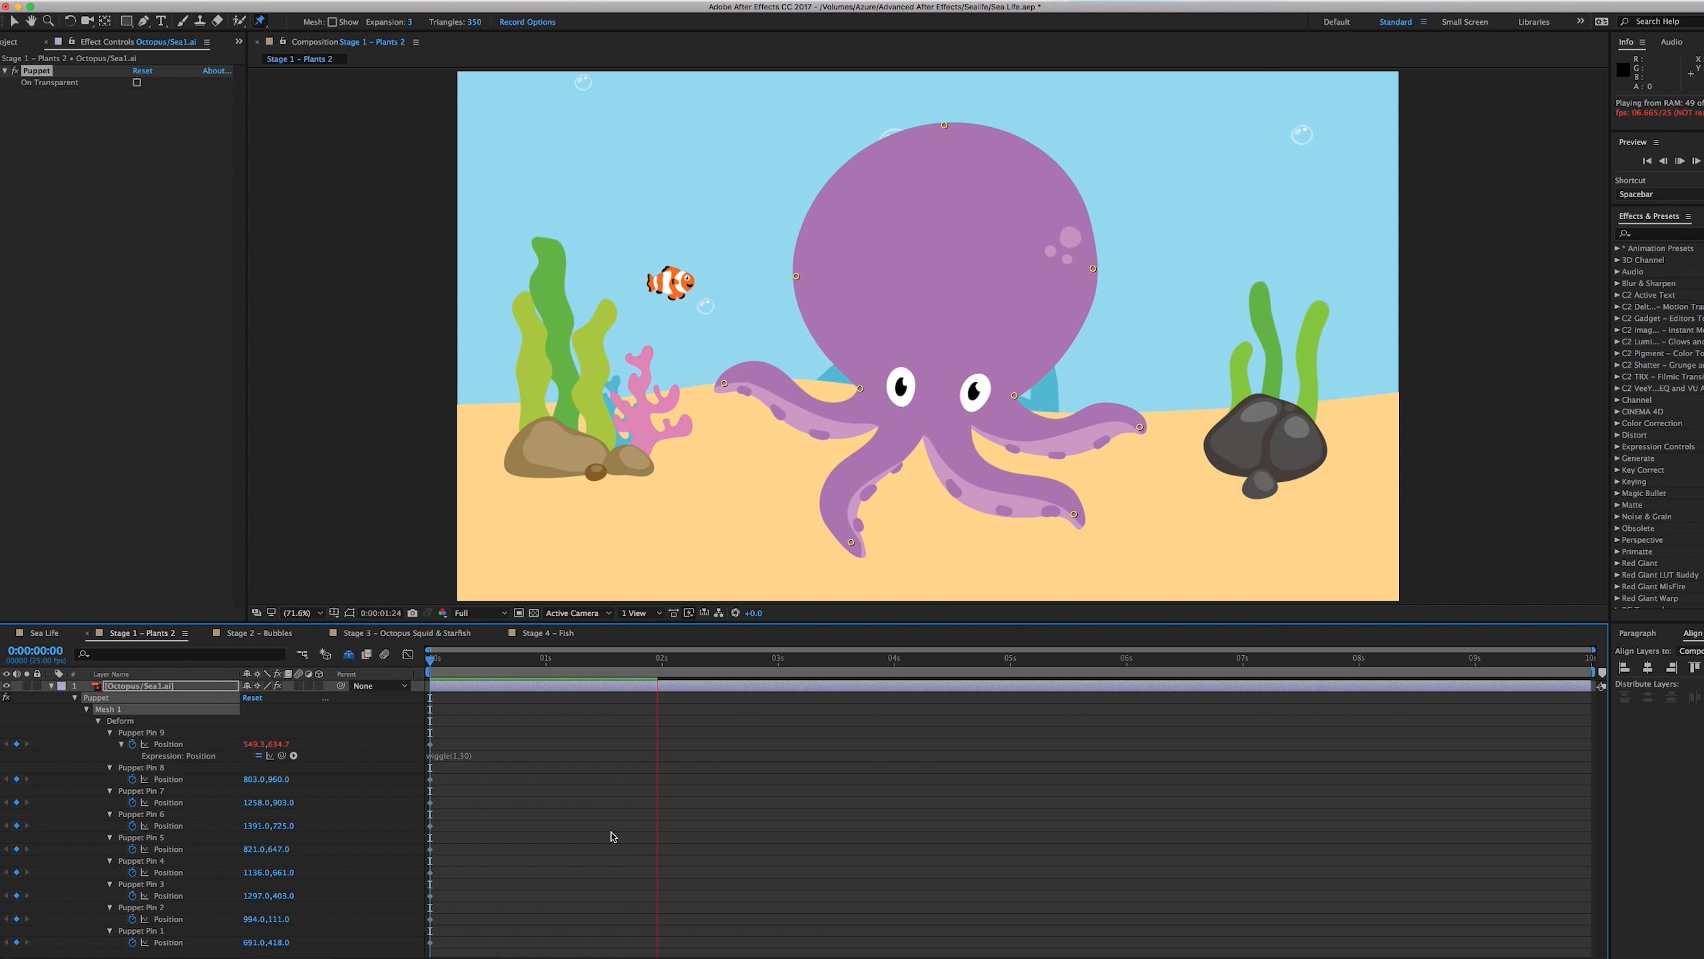
key(space)
drag(474, 662, 430, 667)
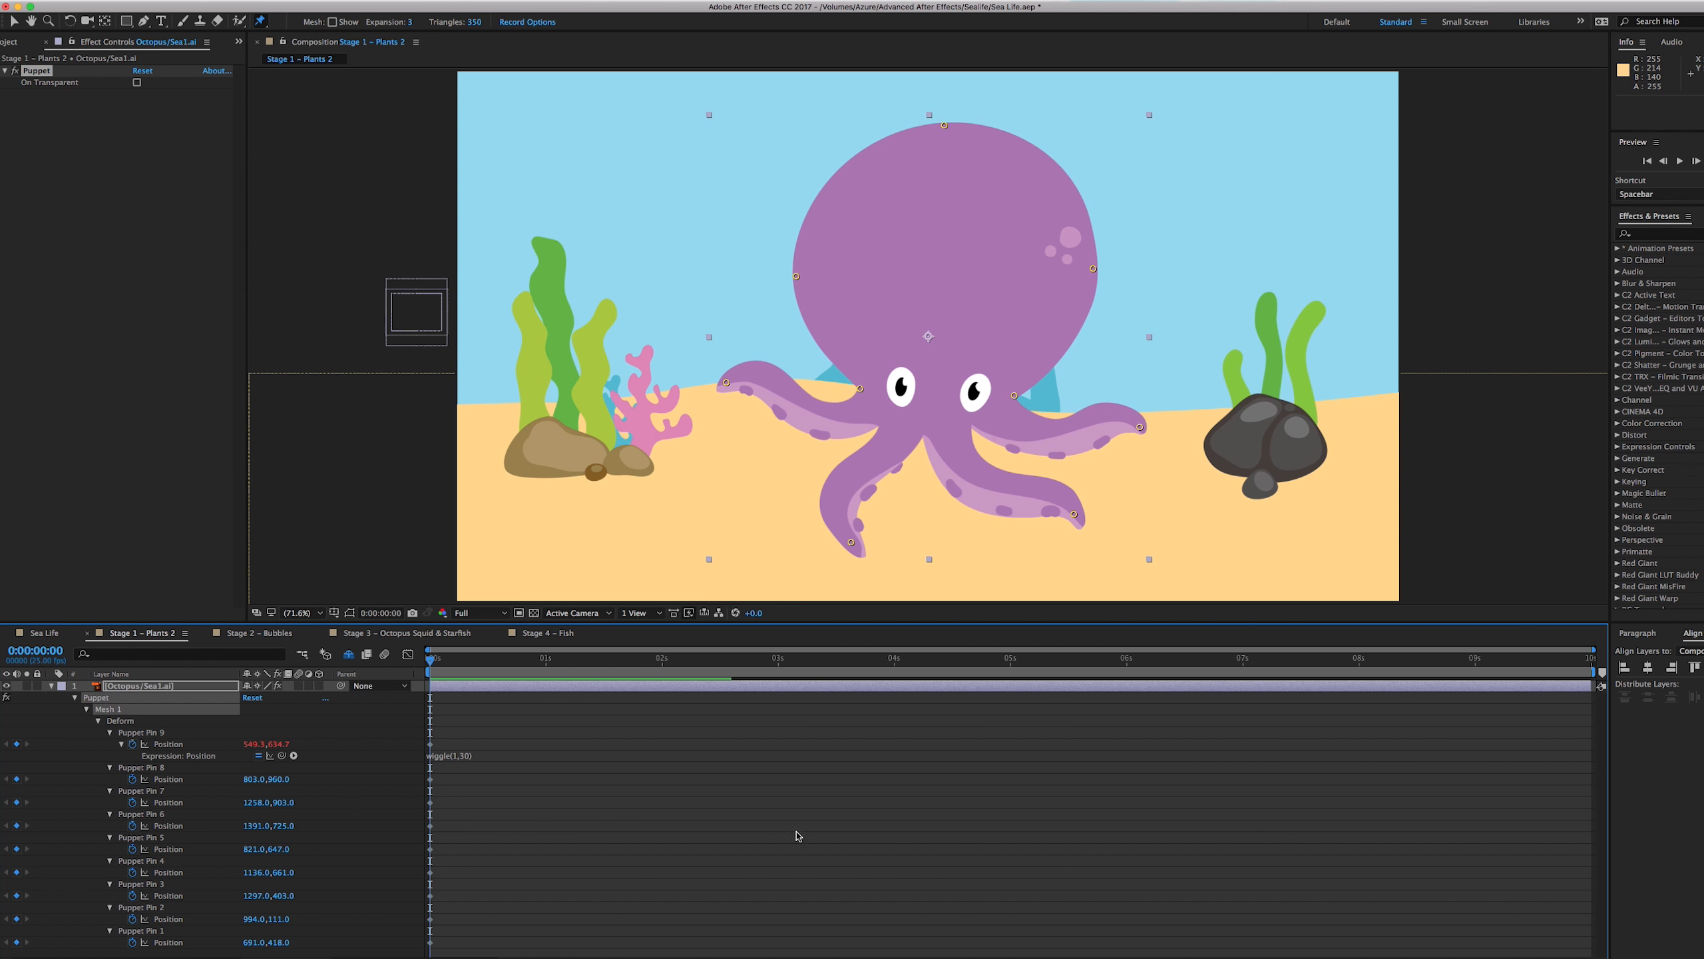
Copy only the expression from Puppet Pin 9's Position and paste it onto Puppet Pins 8, 7 and 6
right_click(166, 746)
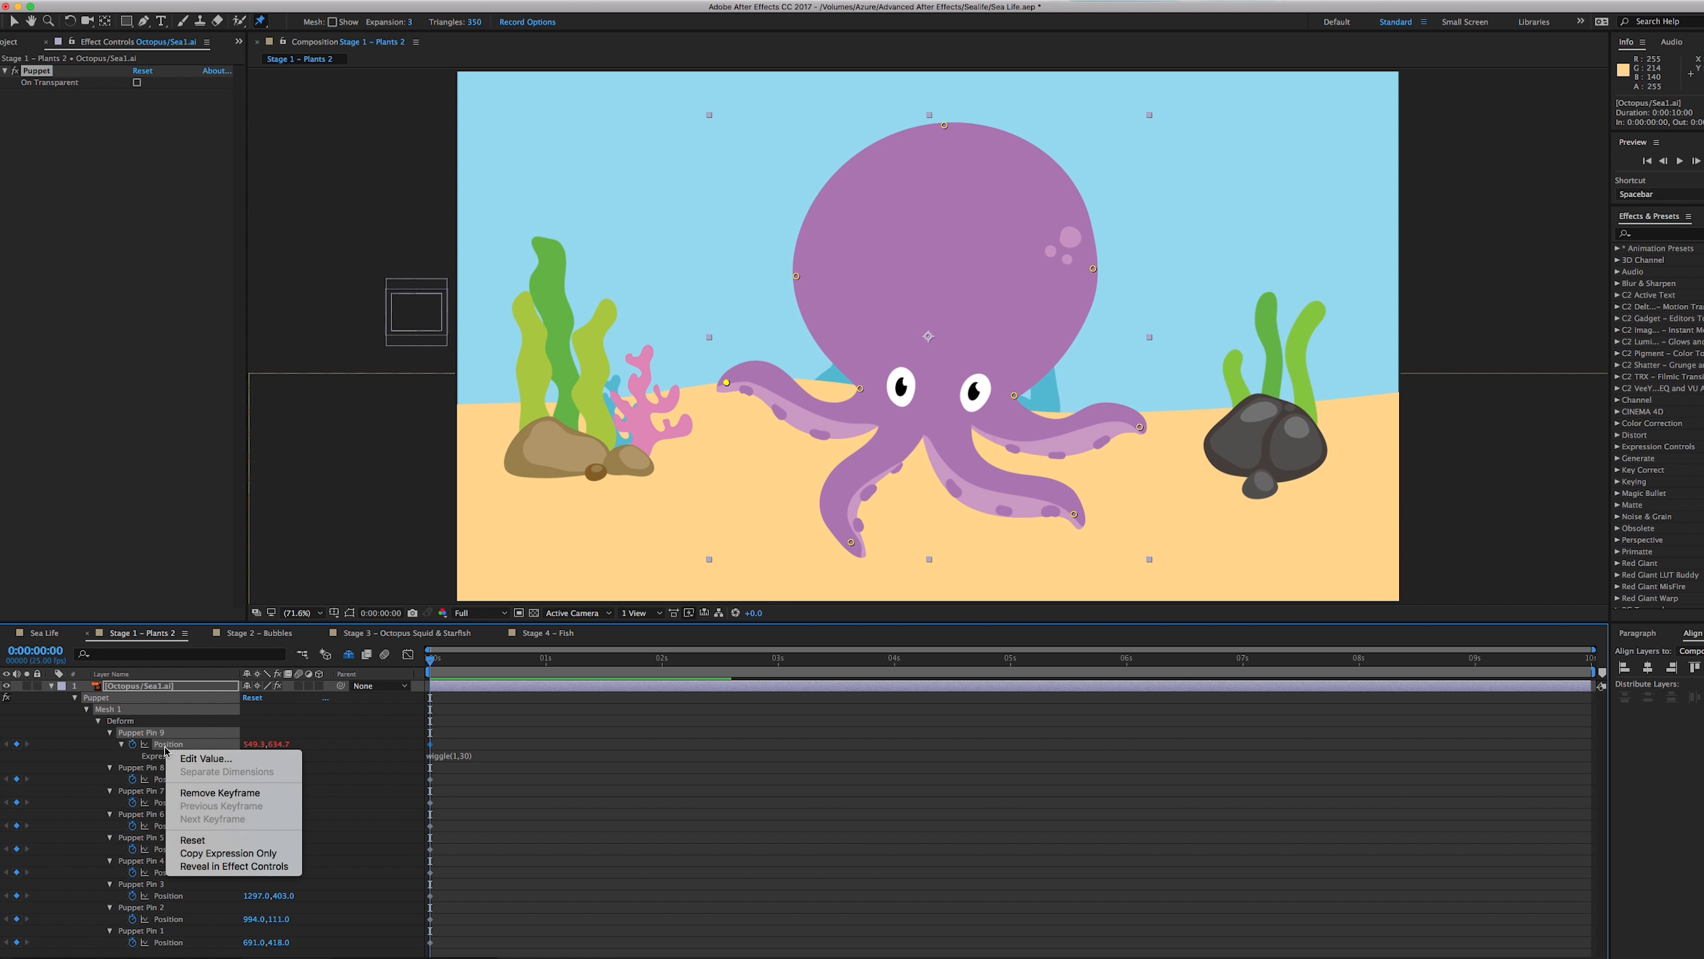
click(232, 854)
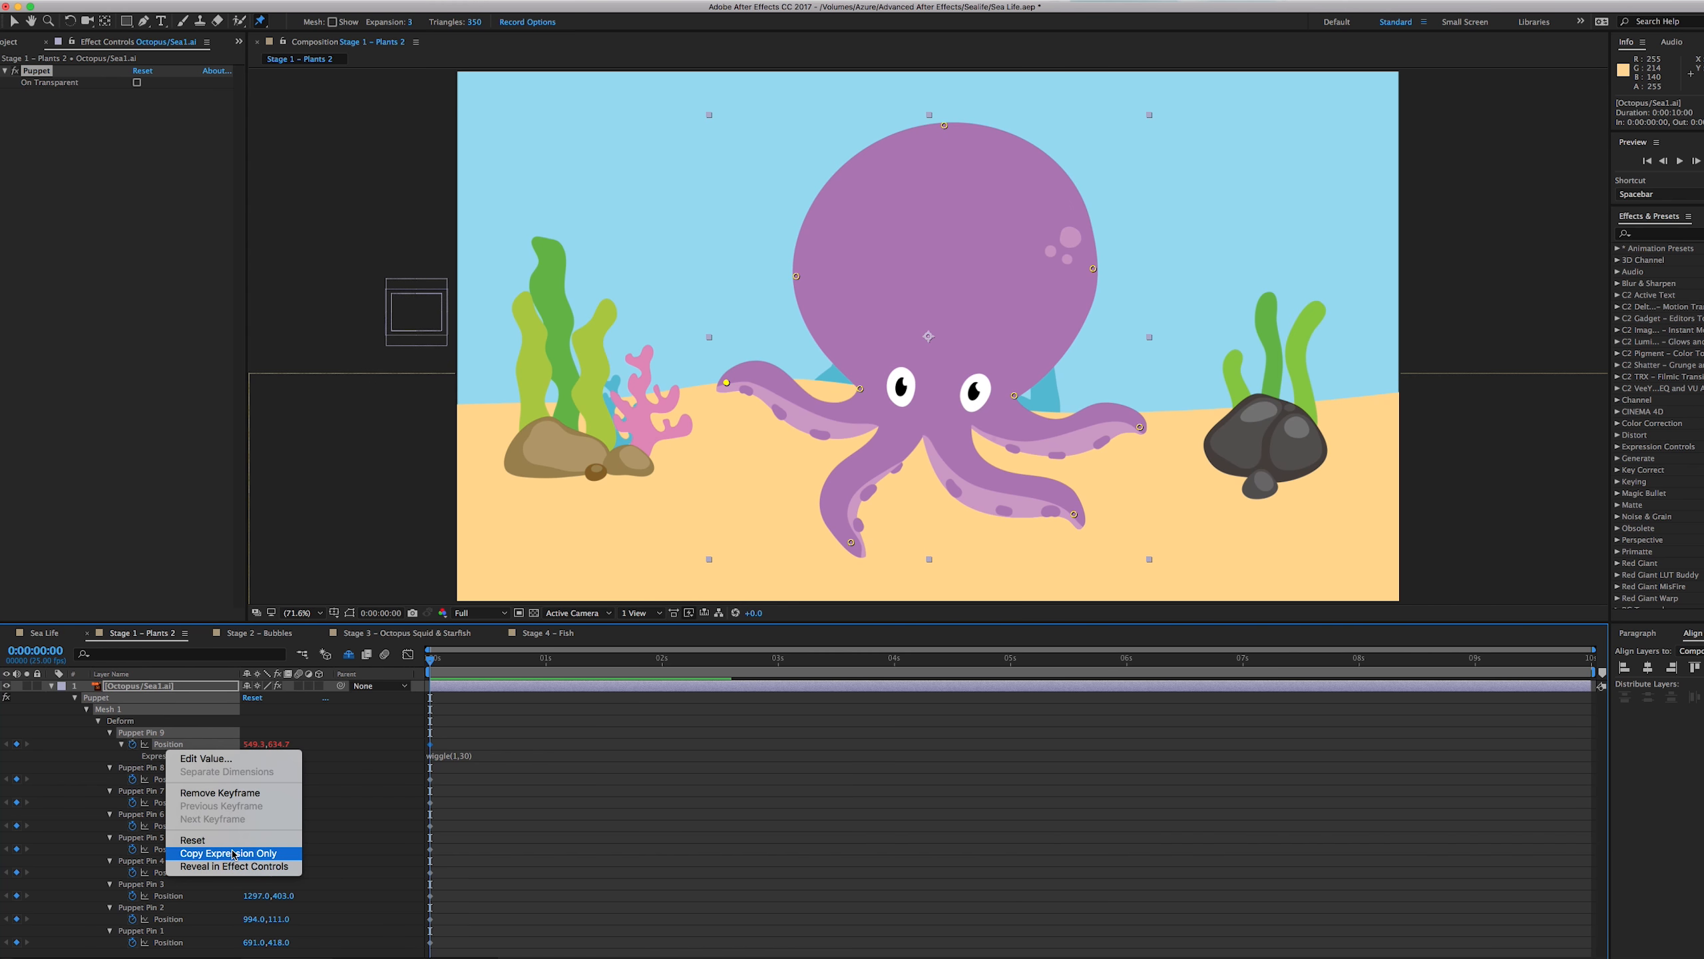
click(157, 770)
shift+click(157, 814)
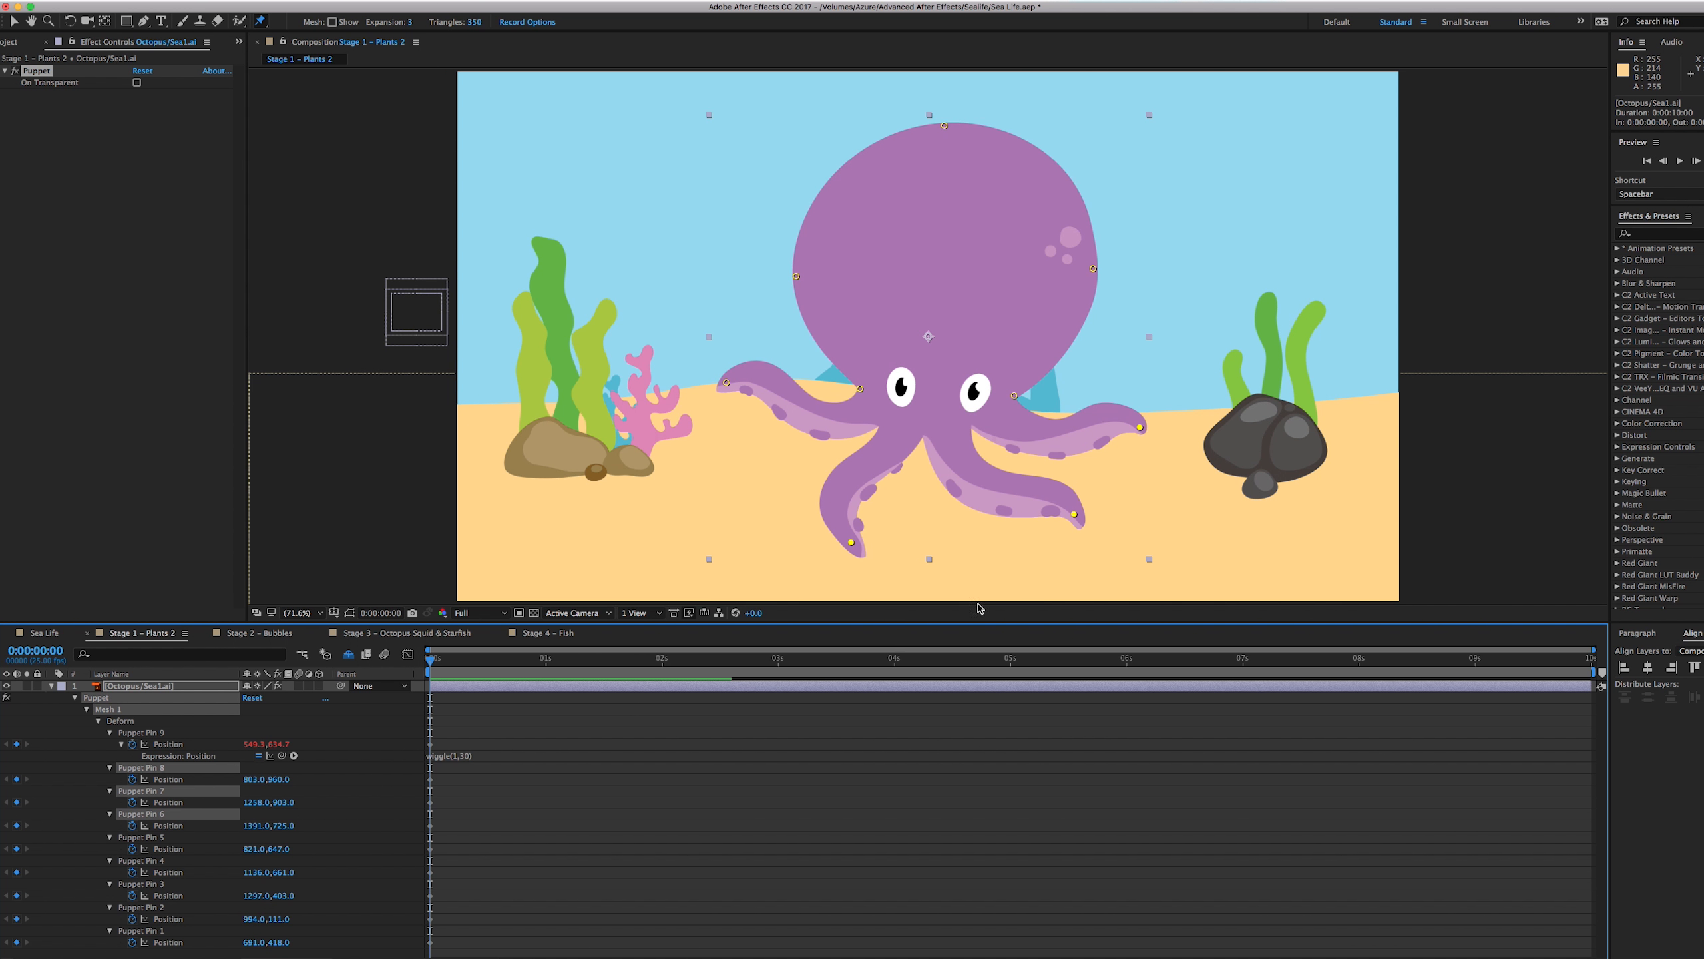
key(super+v)
click(535, 800)
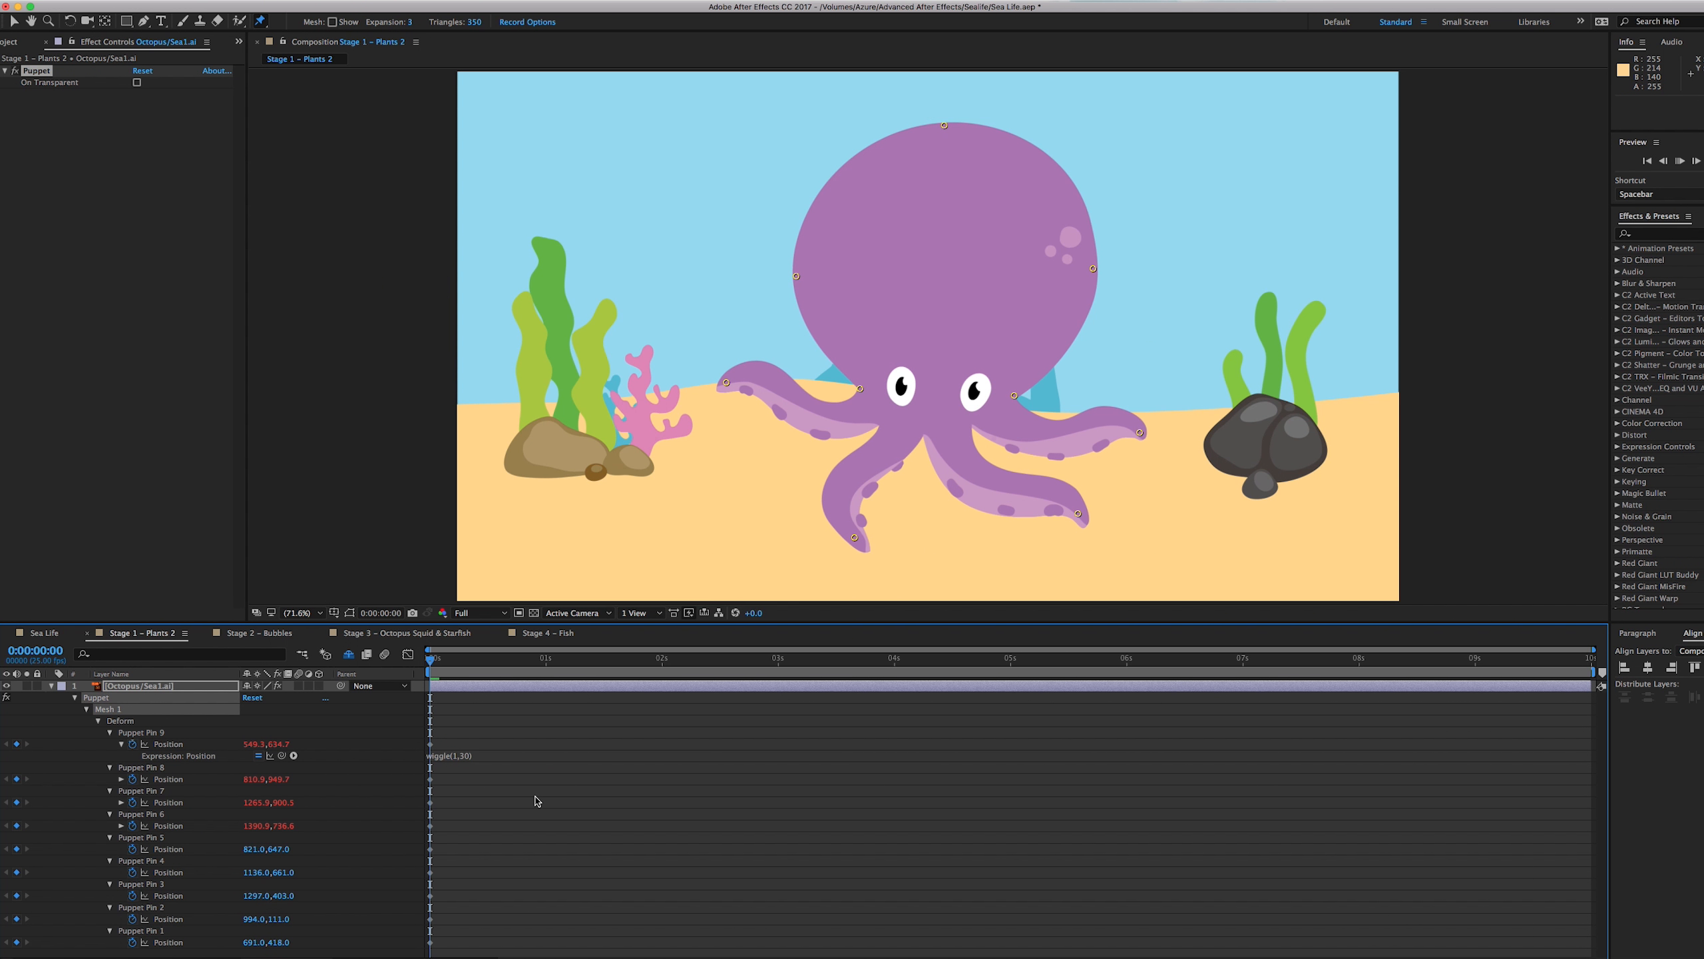
Preview the wiggling tentacles, collapse the octopus layer's properties and return the playhead to the start
key(space)
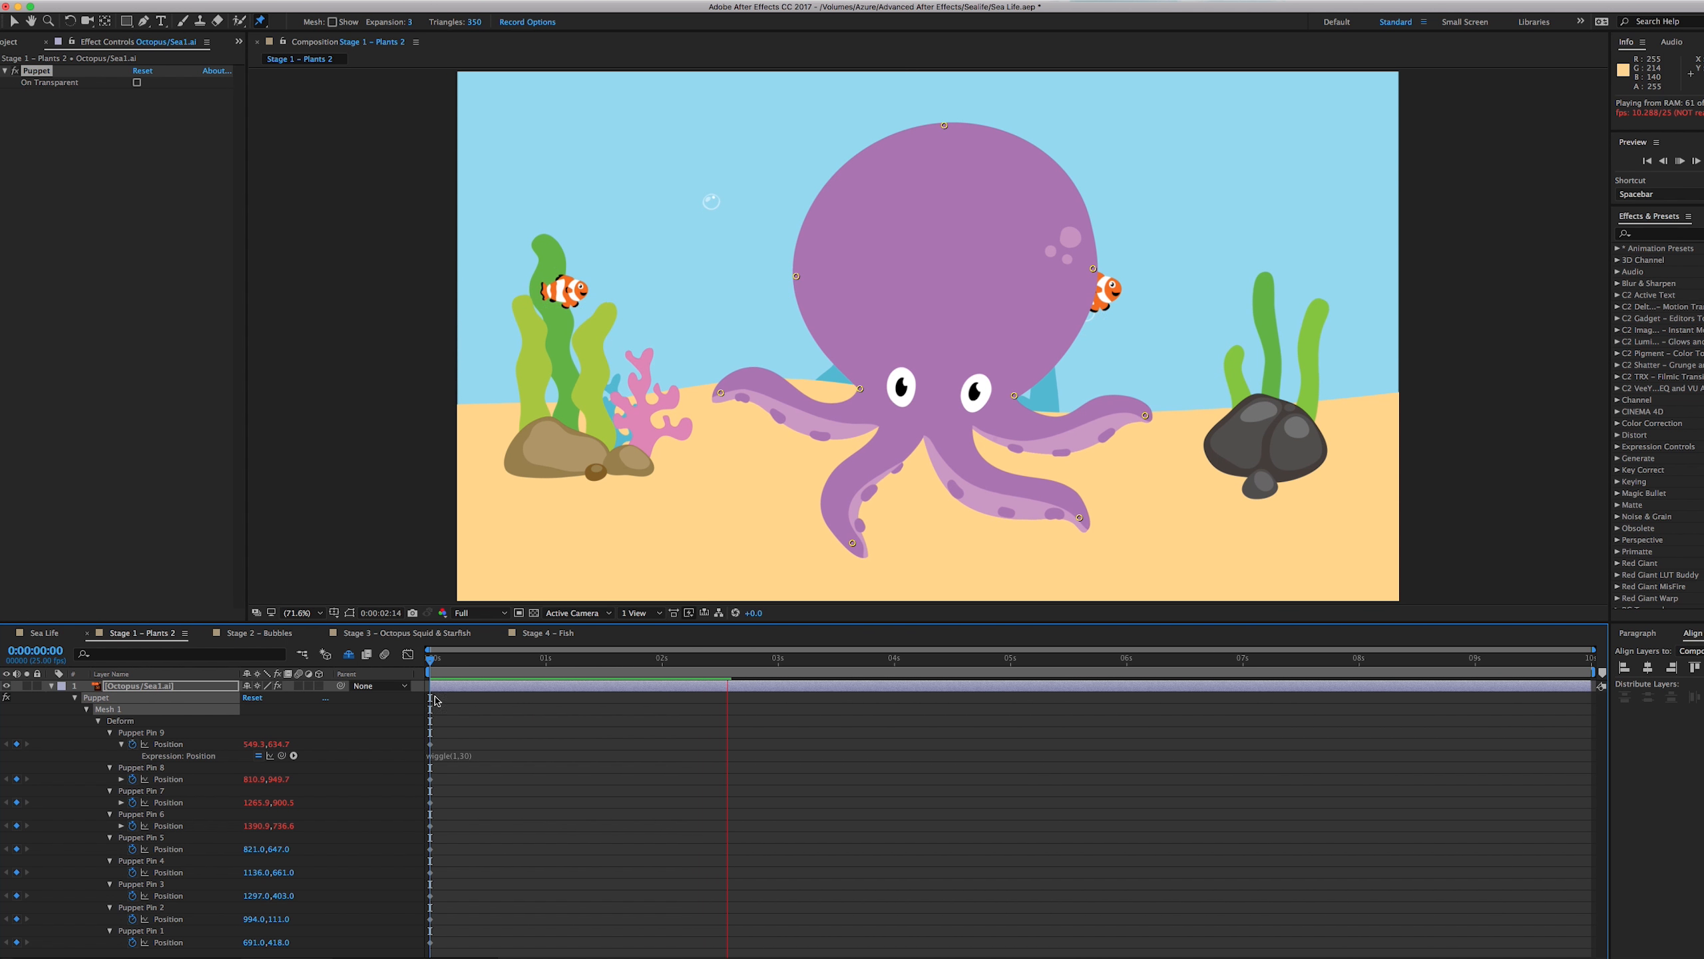
click(398, 659)
click(51, 687)
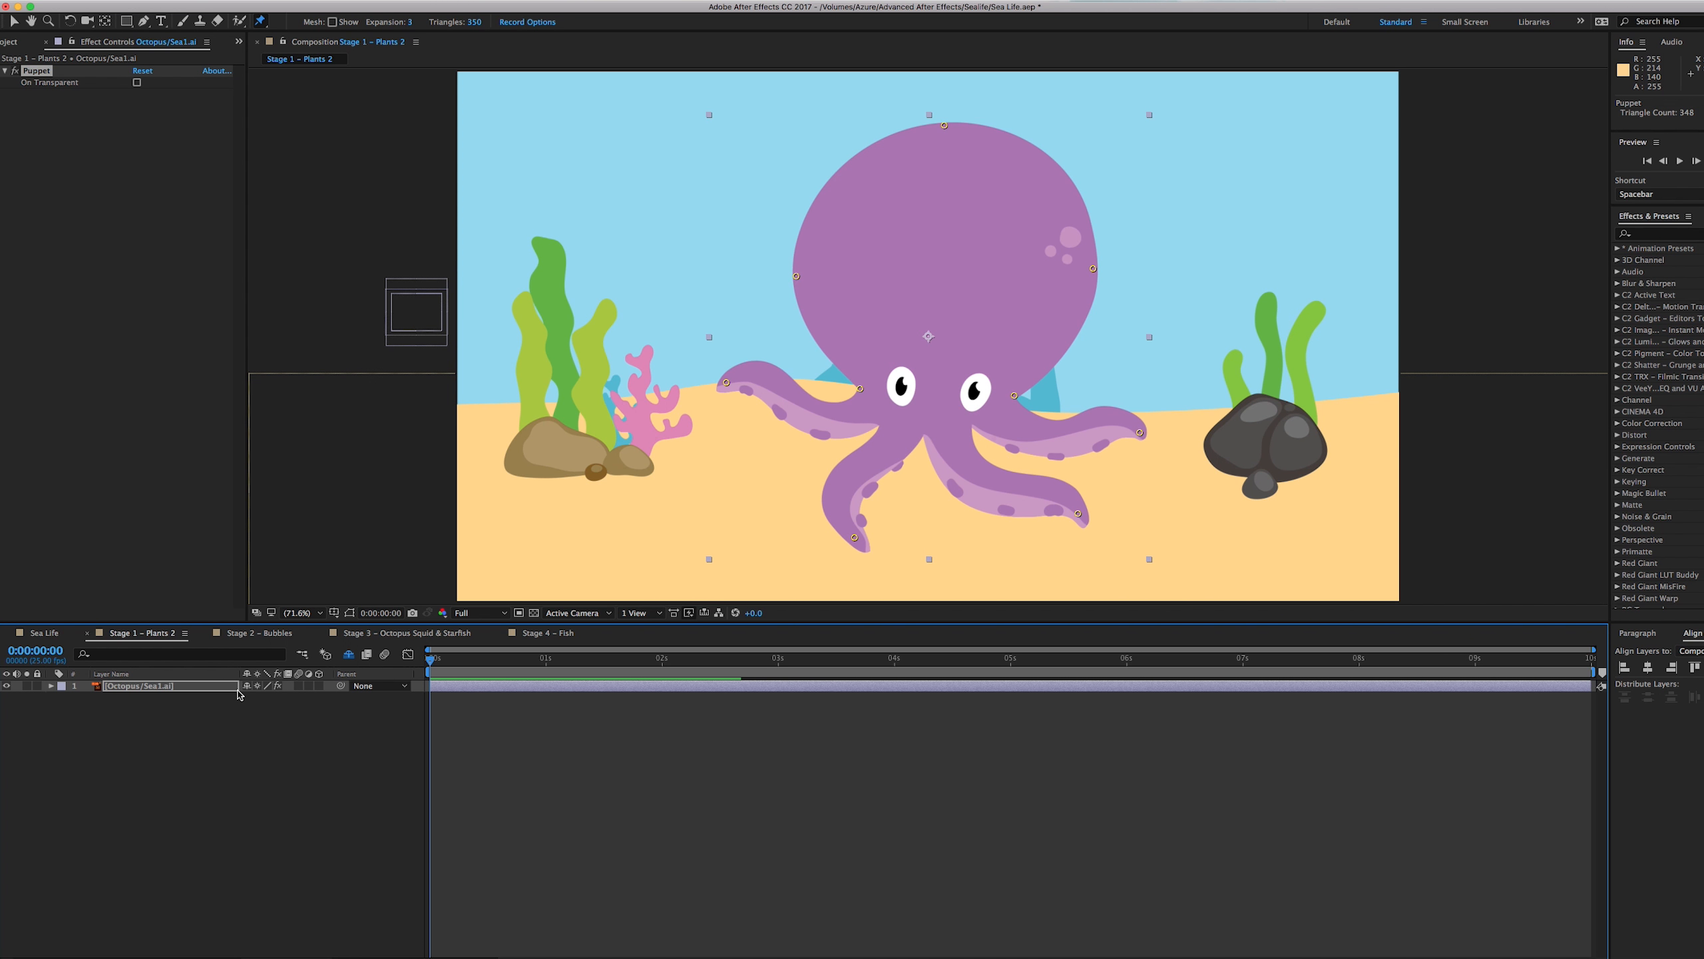
click(573, 665)
drag(572, 665, 417, 661)
drag(679, 665, 421, 672)
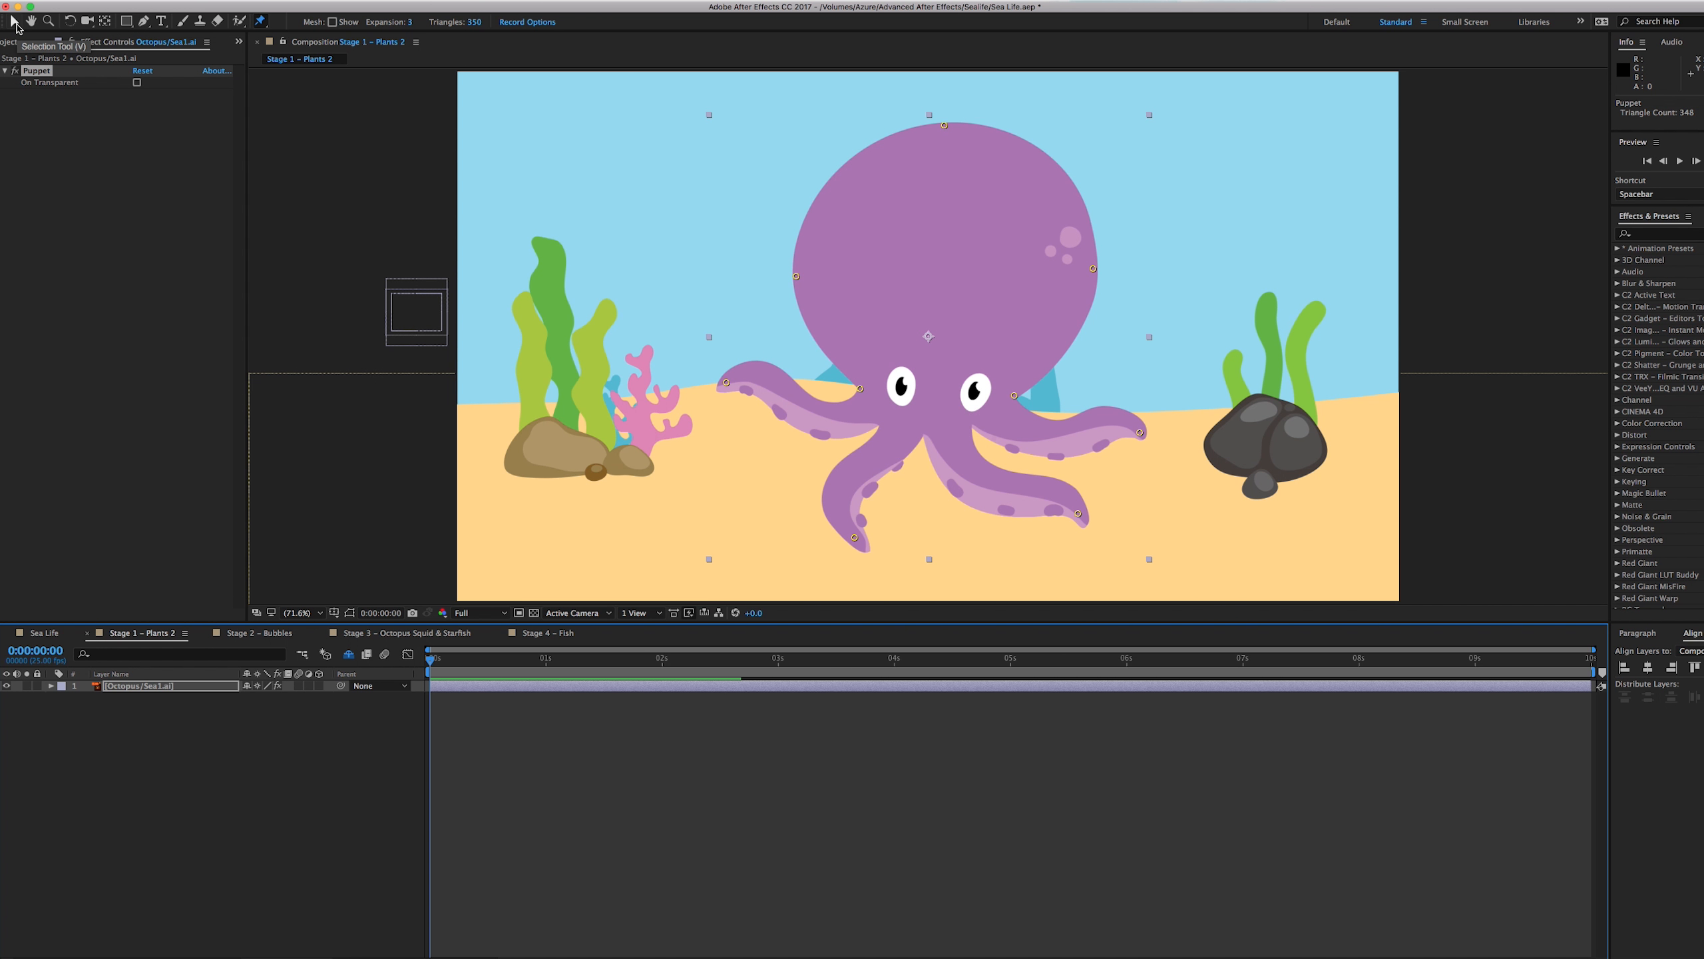
Try moving the octopus layer up and to the left with the Selection tool, previewing the tentacle distortion before undoing the move
click(14, 22)
drag(930, 296, 839, 222)
key(space)
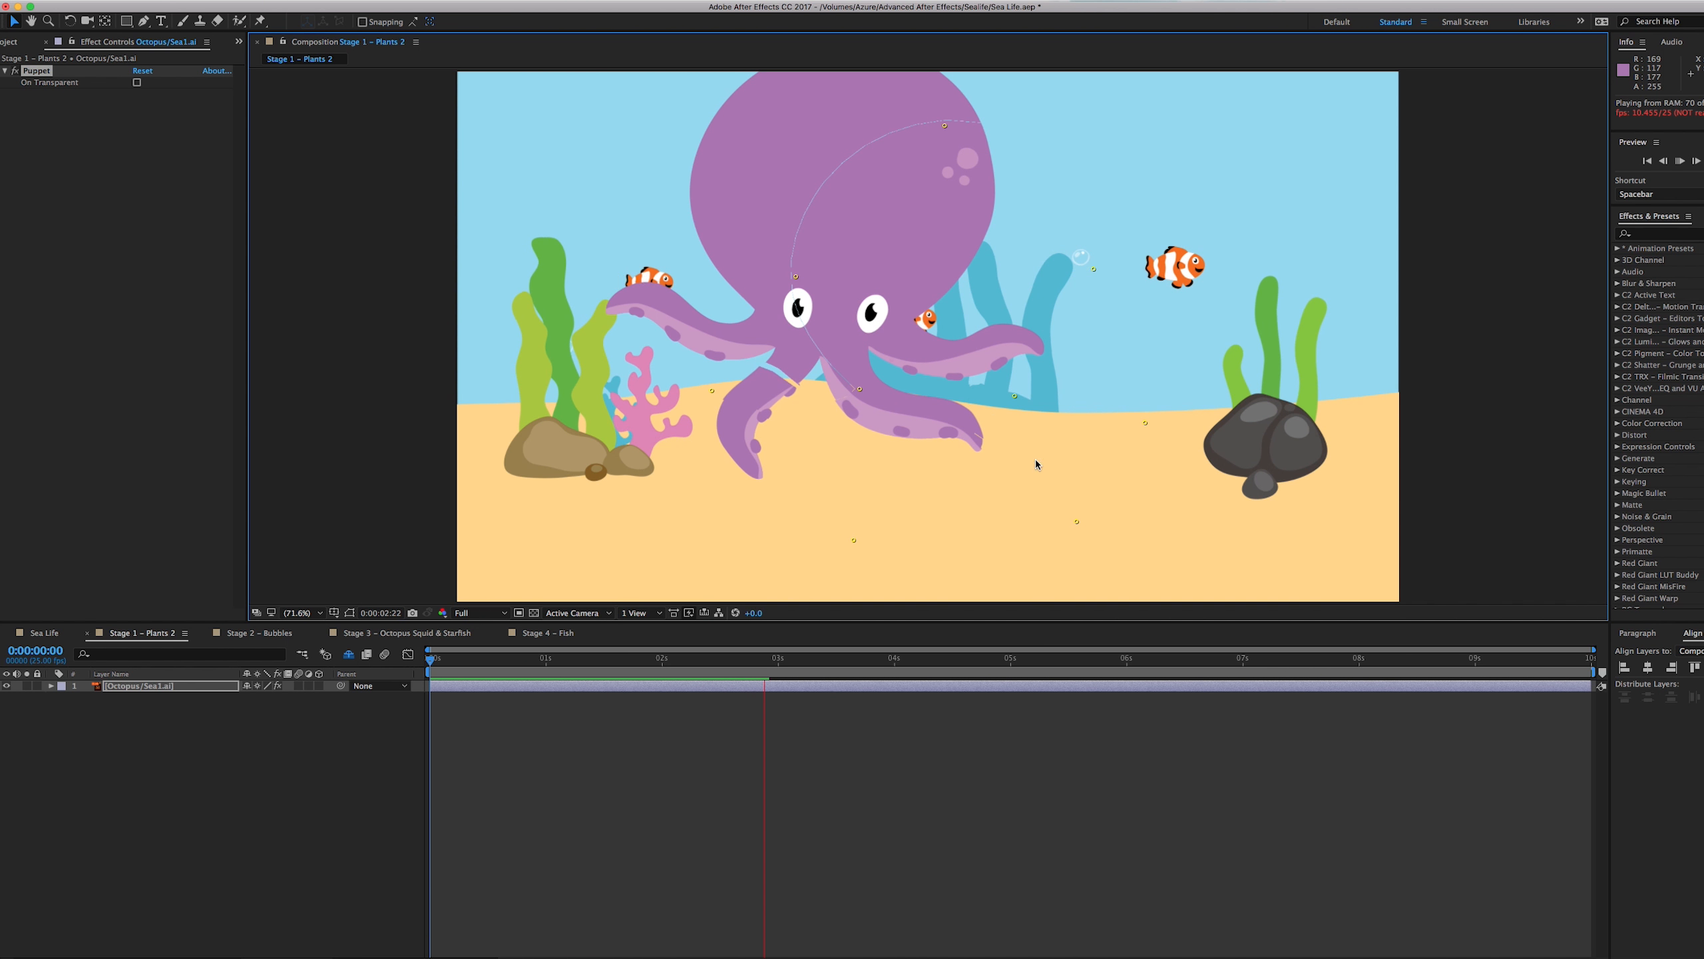
key(space)
drag(783, 661, 399, 670)
key(super+z)
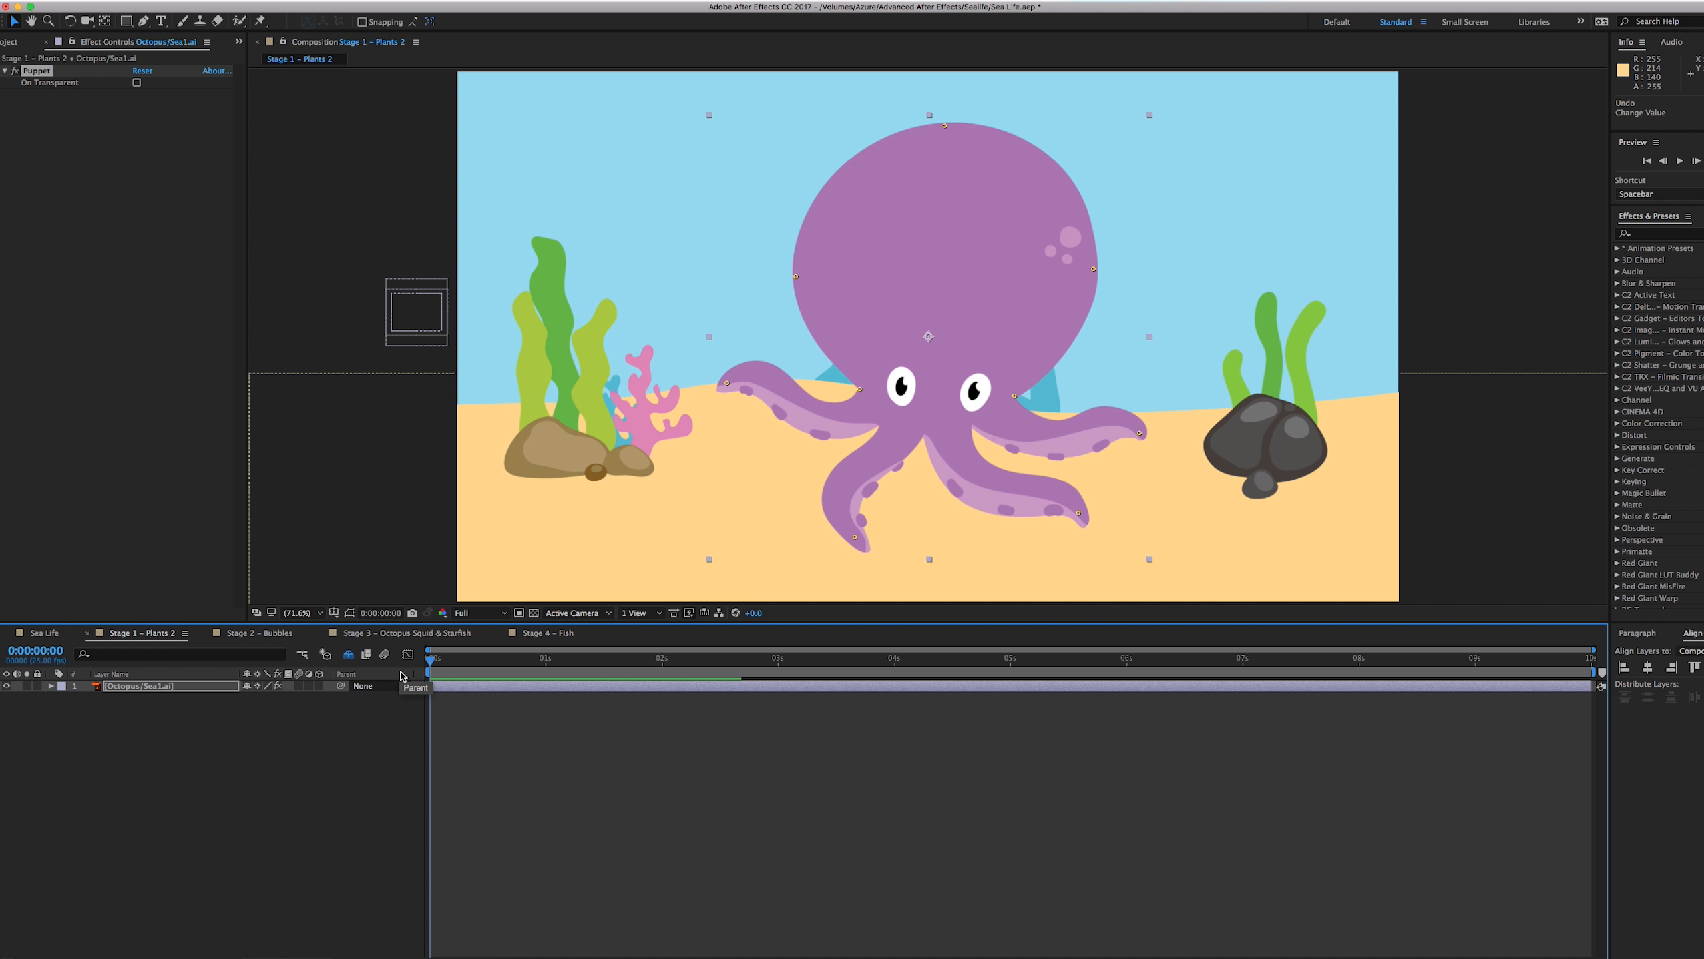
Search the effects for "tran" and apply the Distort Transform effect to the octopus layer
click(1675, 233)
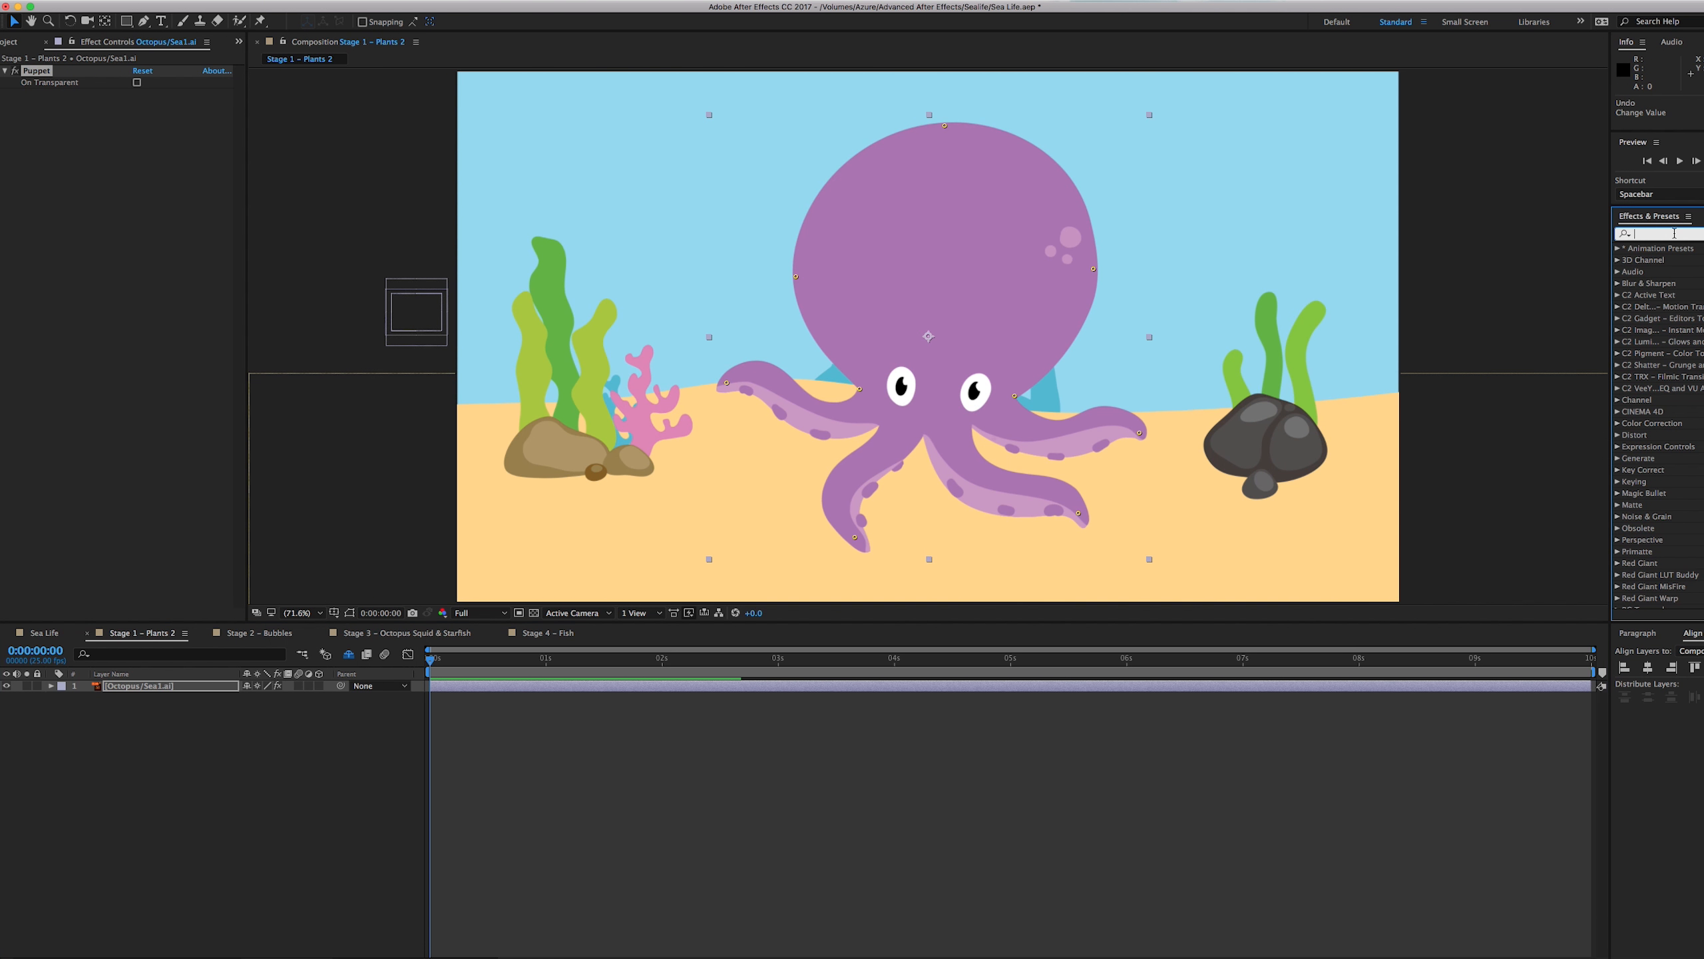
text(tran)
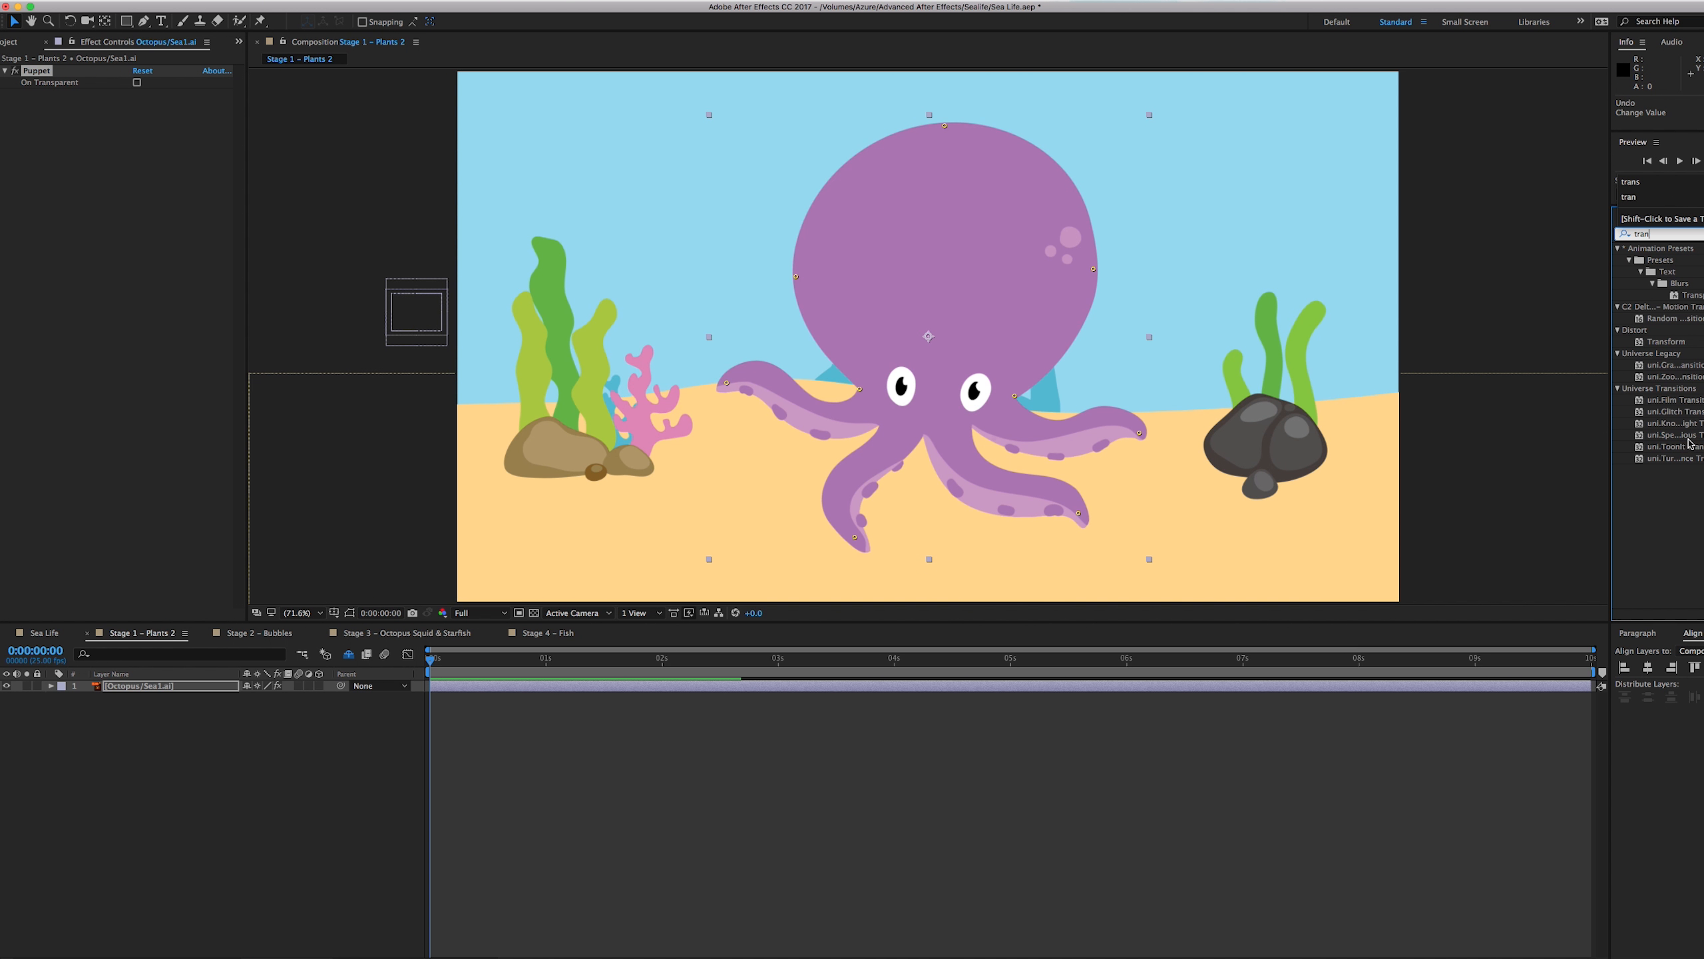
click(1671, 342)
drag(1637, 343, 918, 692)
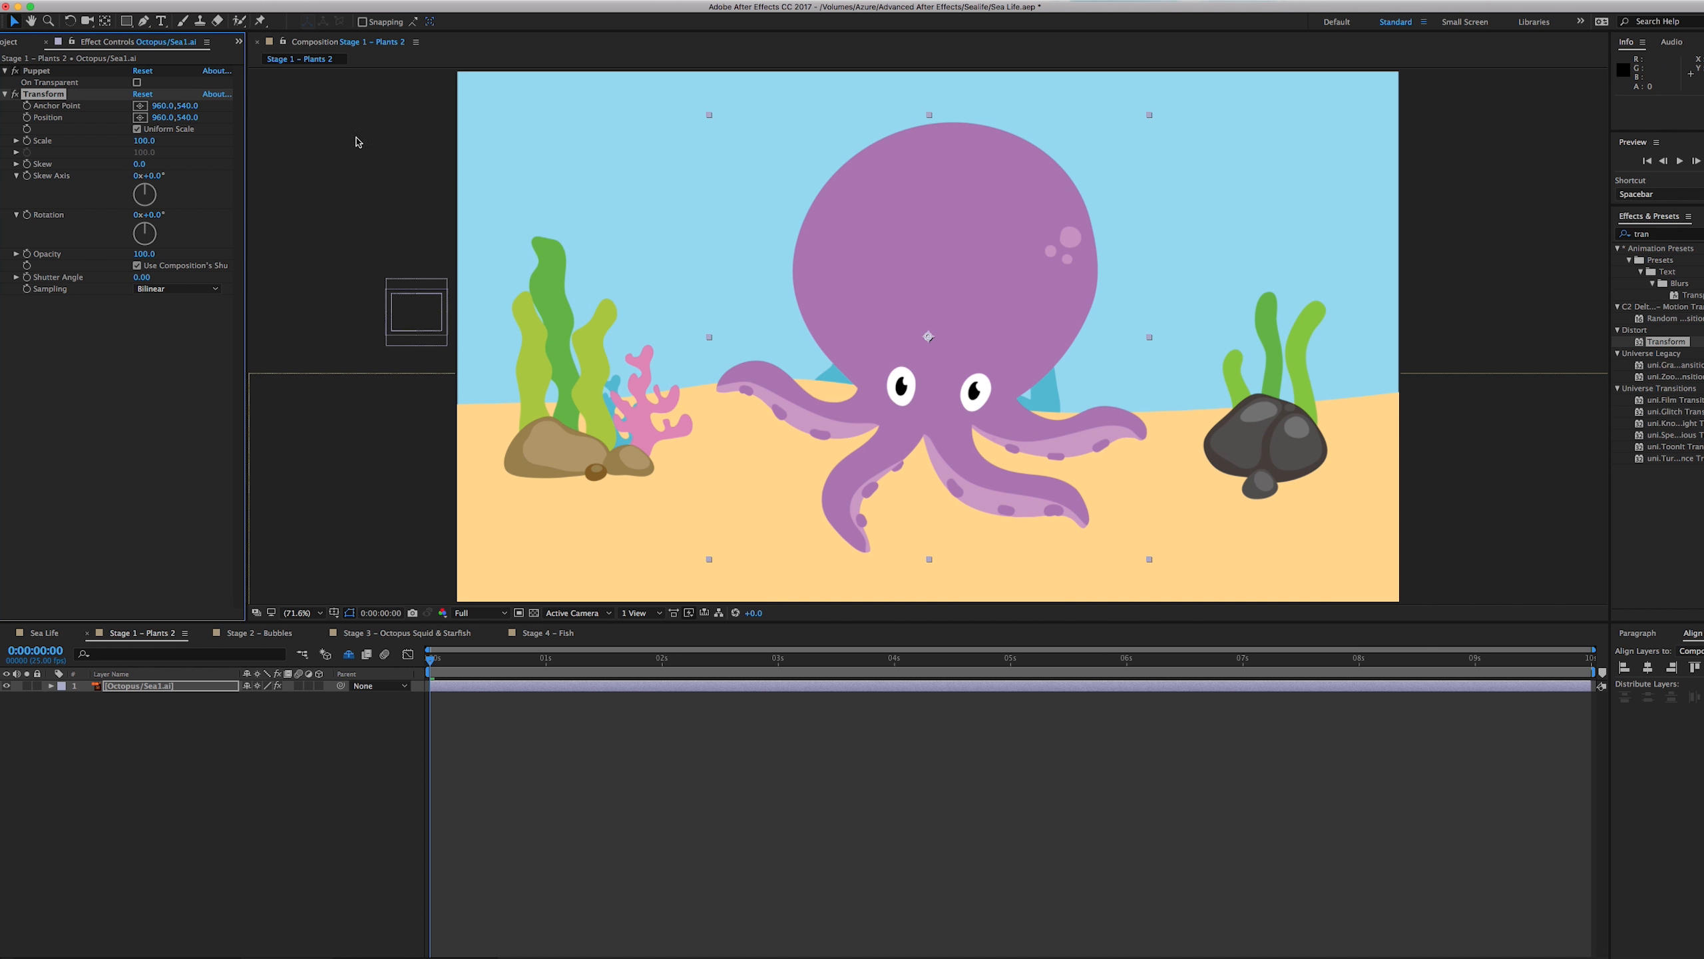
Reposition the octopus using the Transform effect's Position point, placing it at about 616, 162
click(140, 117)
click(679, 131)
key(space)
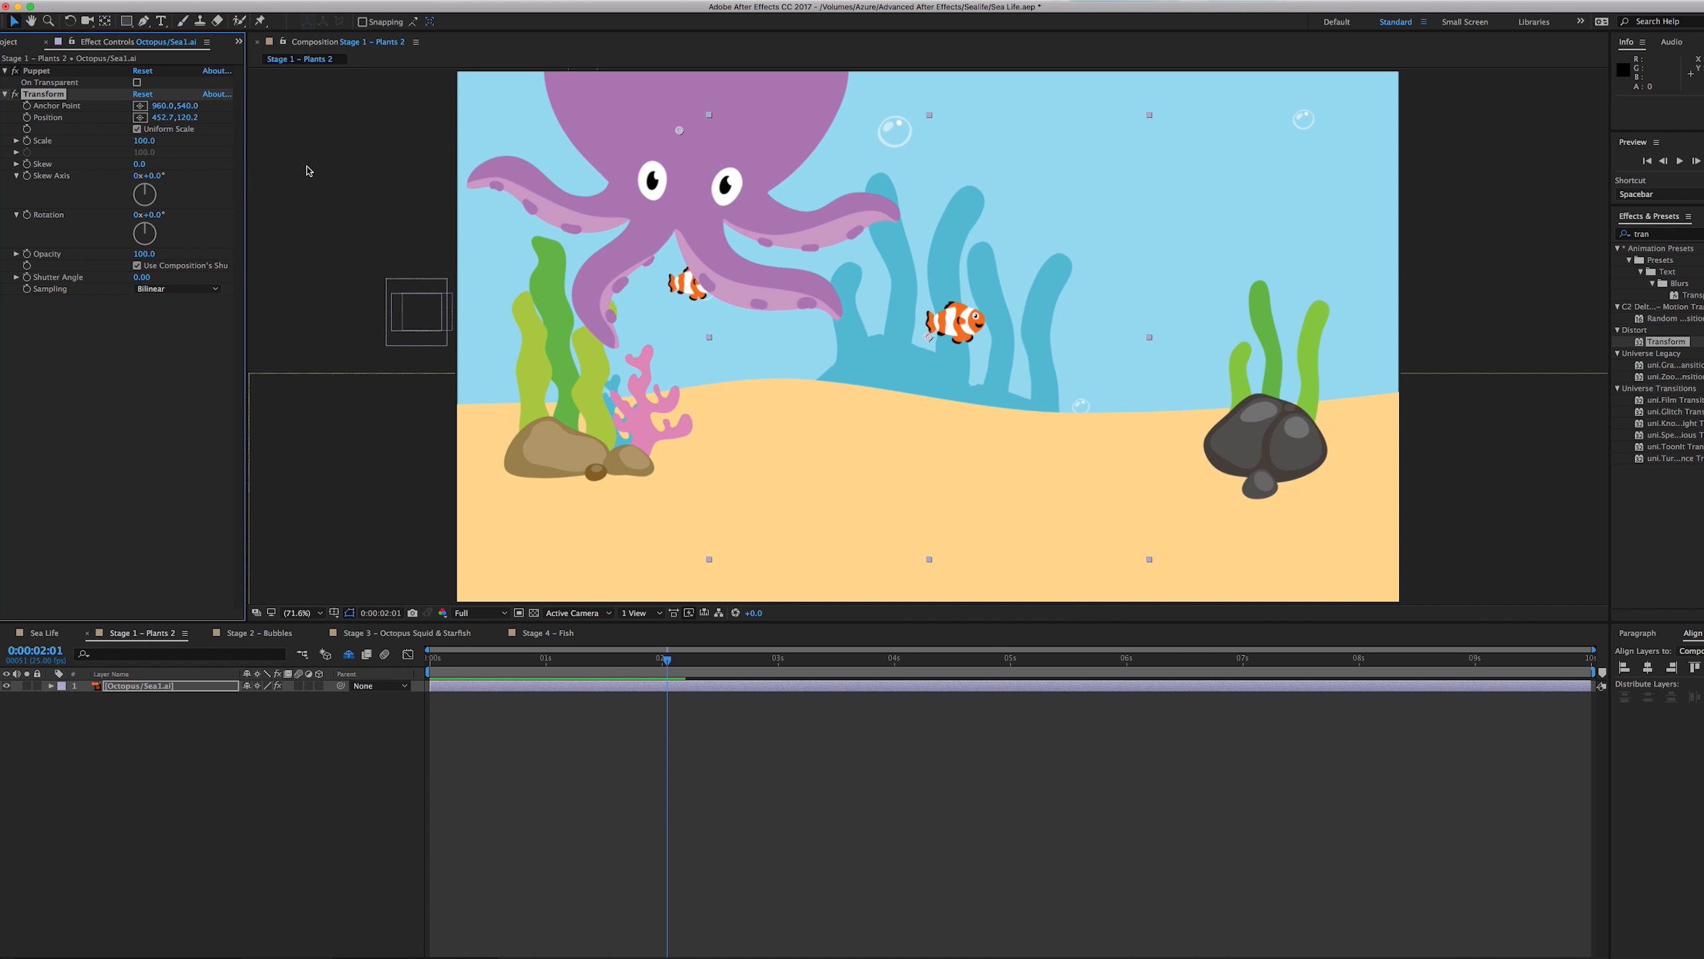
drag(680, 131, 802, 139)
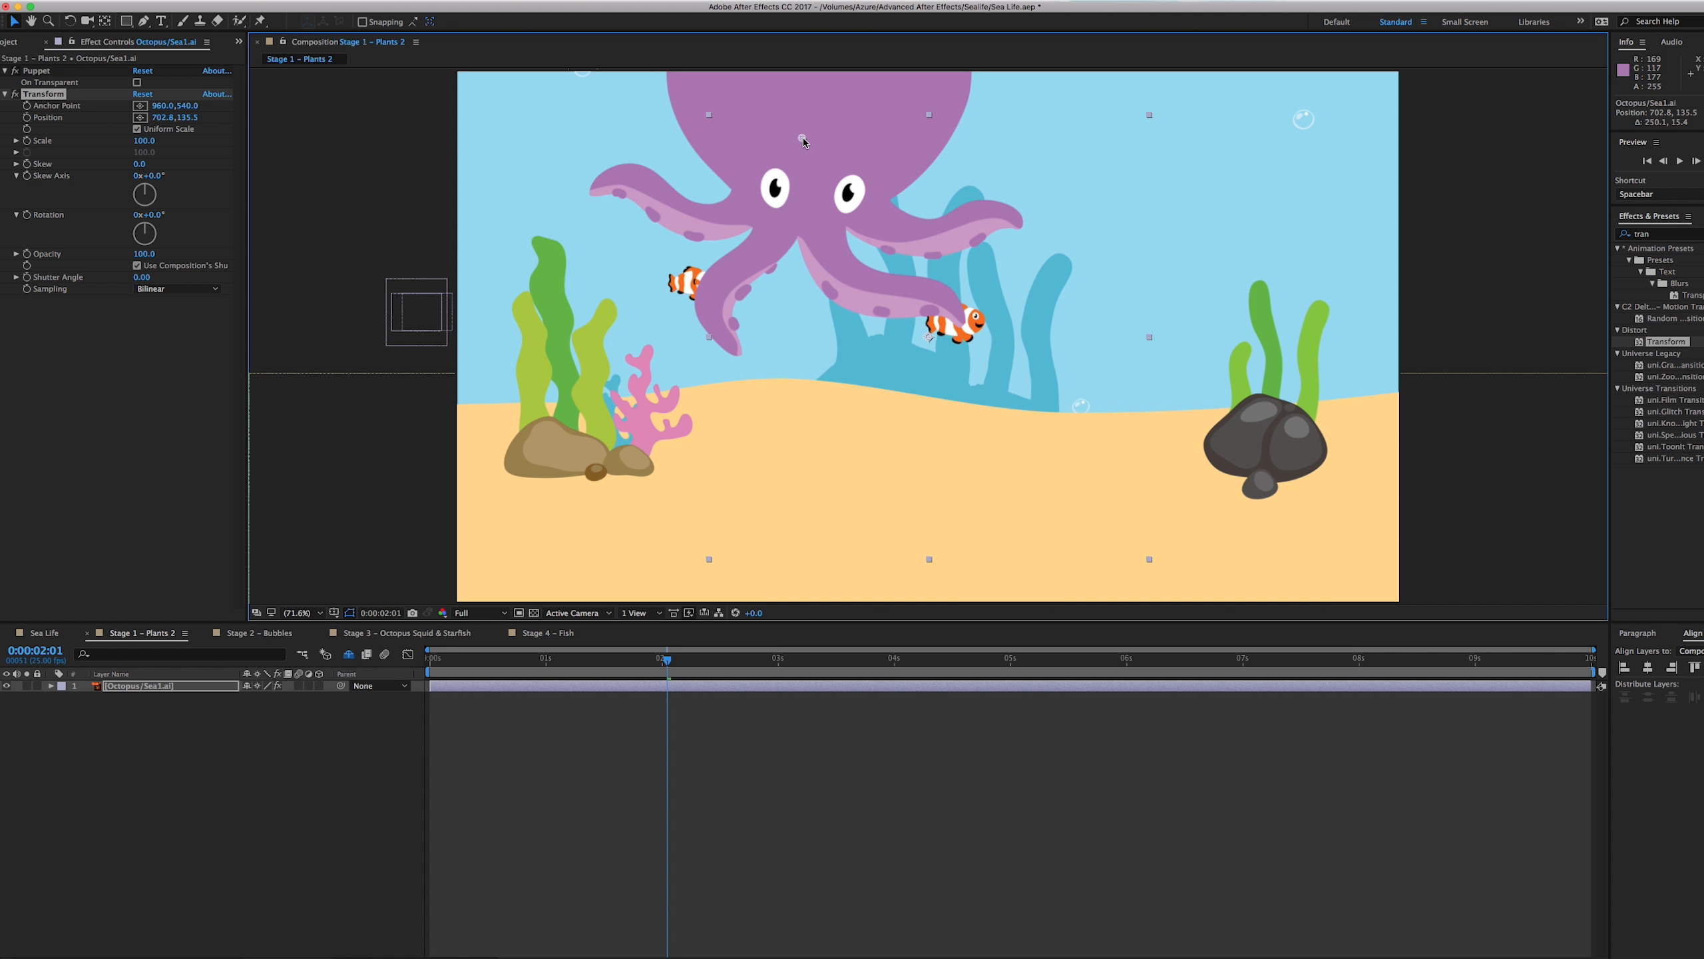
drag(804, 141, 761, 153)
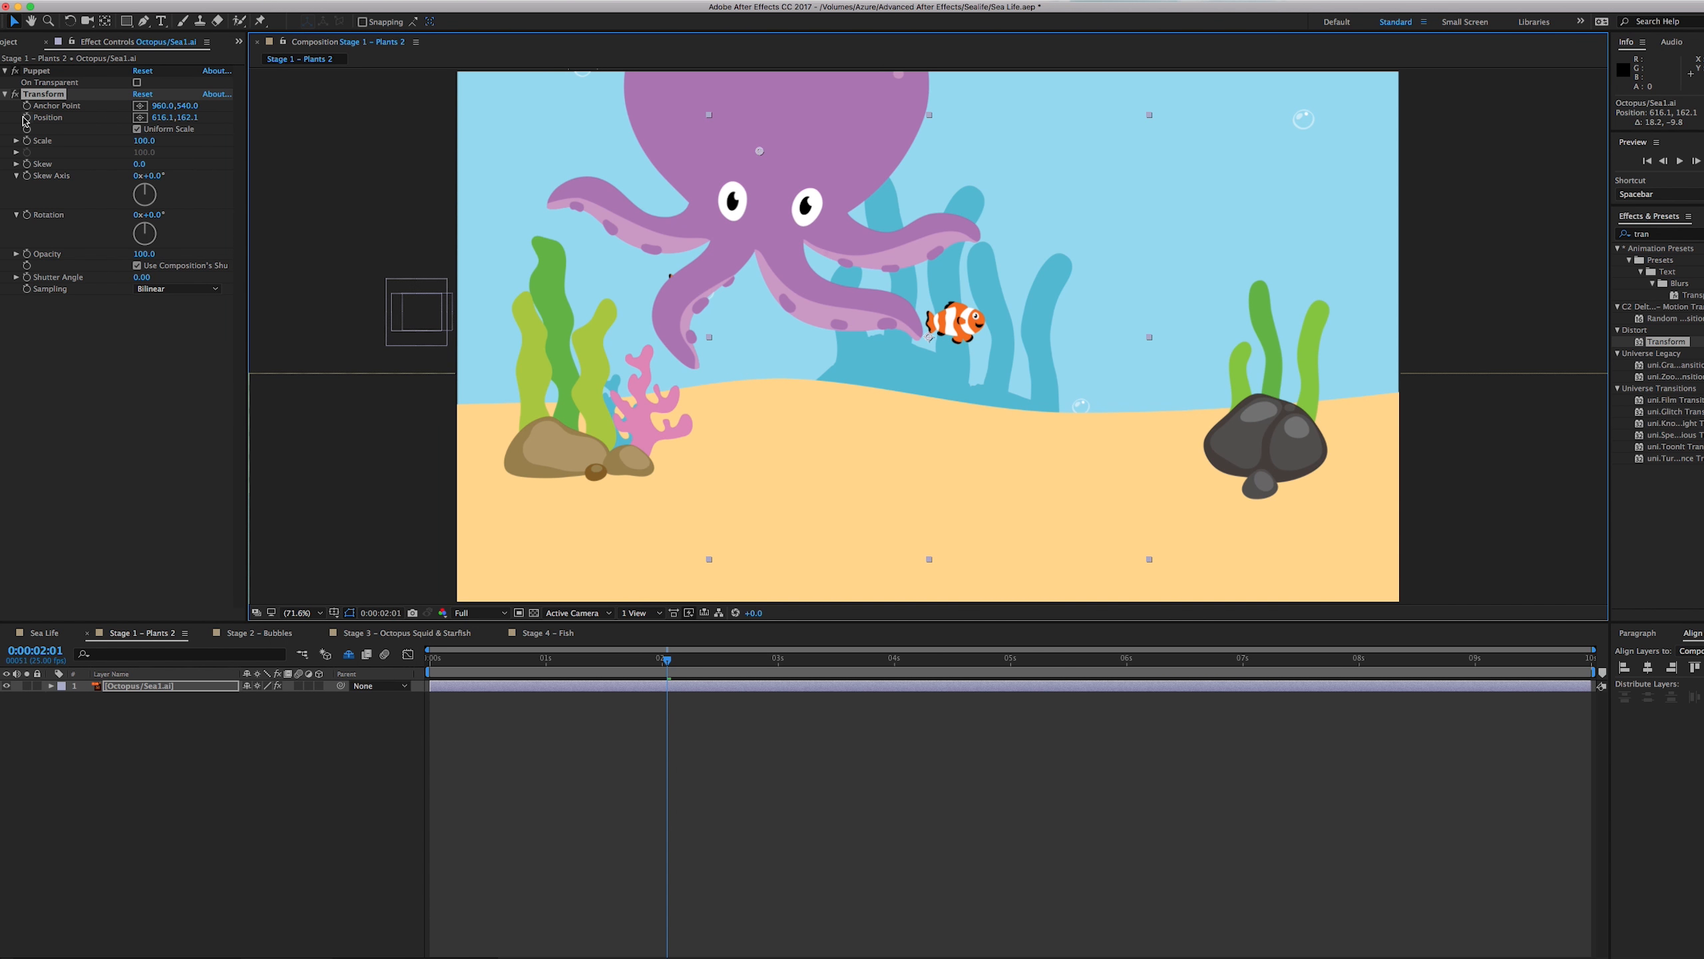
Add a wiggle expression to the Transform effect's Position, preview the motion and collapse the octopus layer's properties
alt+click(26, 117)
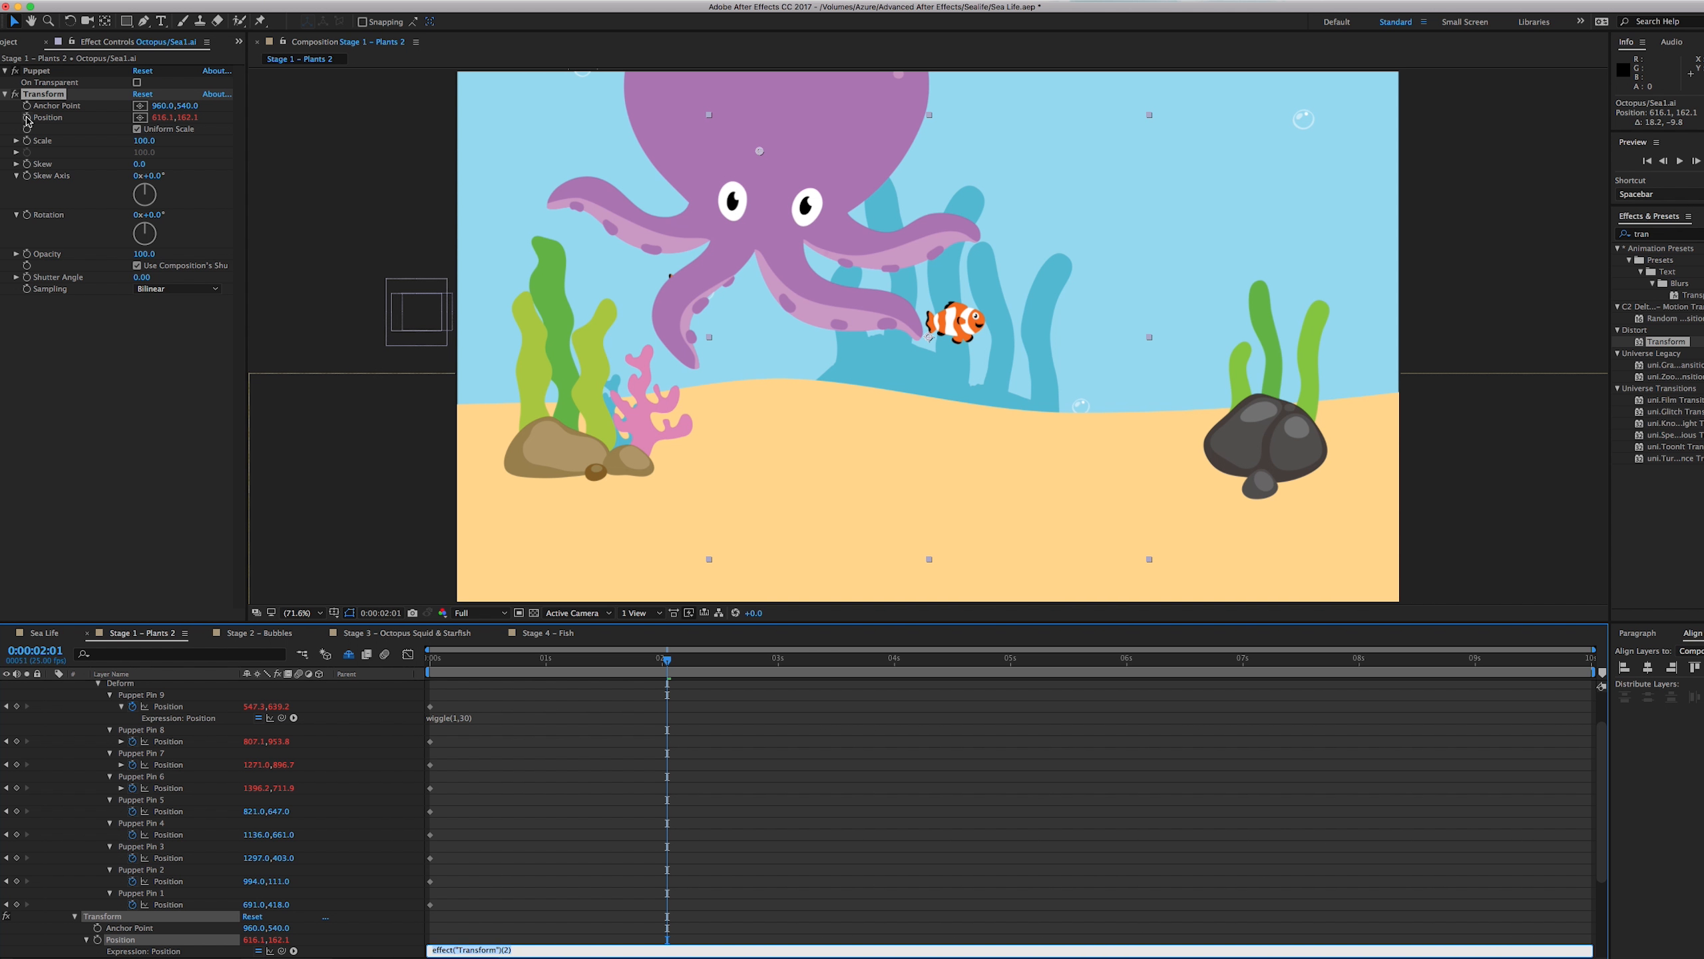
text(wigg)
click(564, 748)
key(space)
key(space)
scroll(562, 722, up, 10)
click(53, 686)
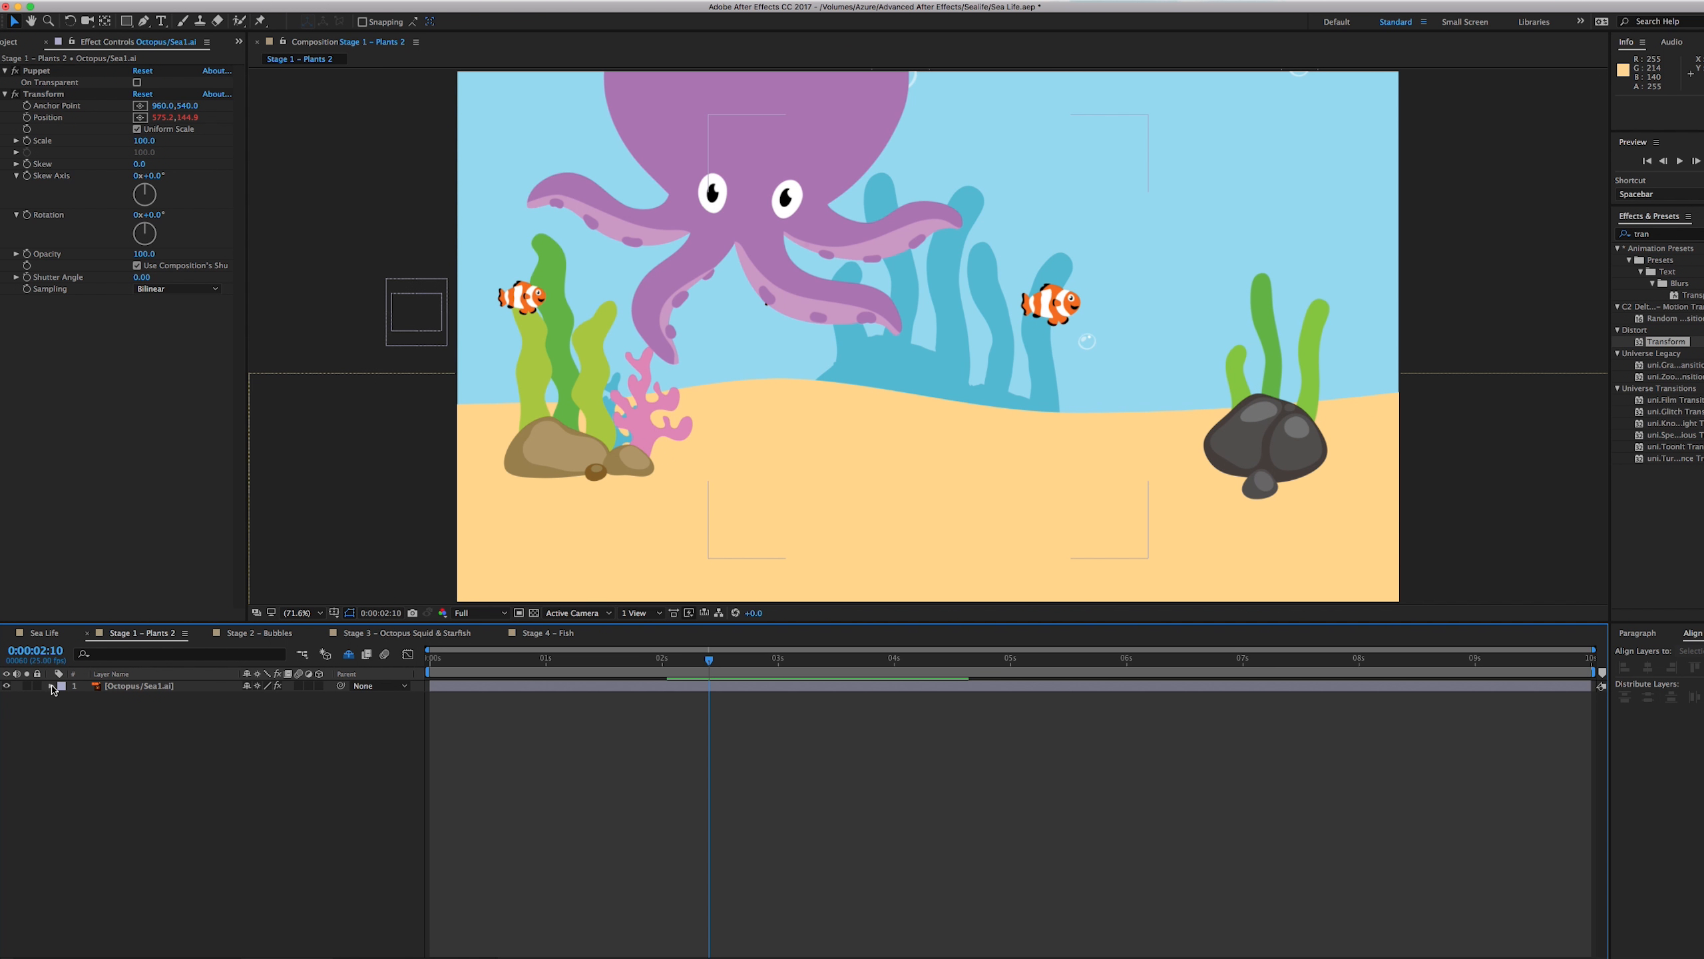